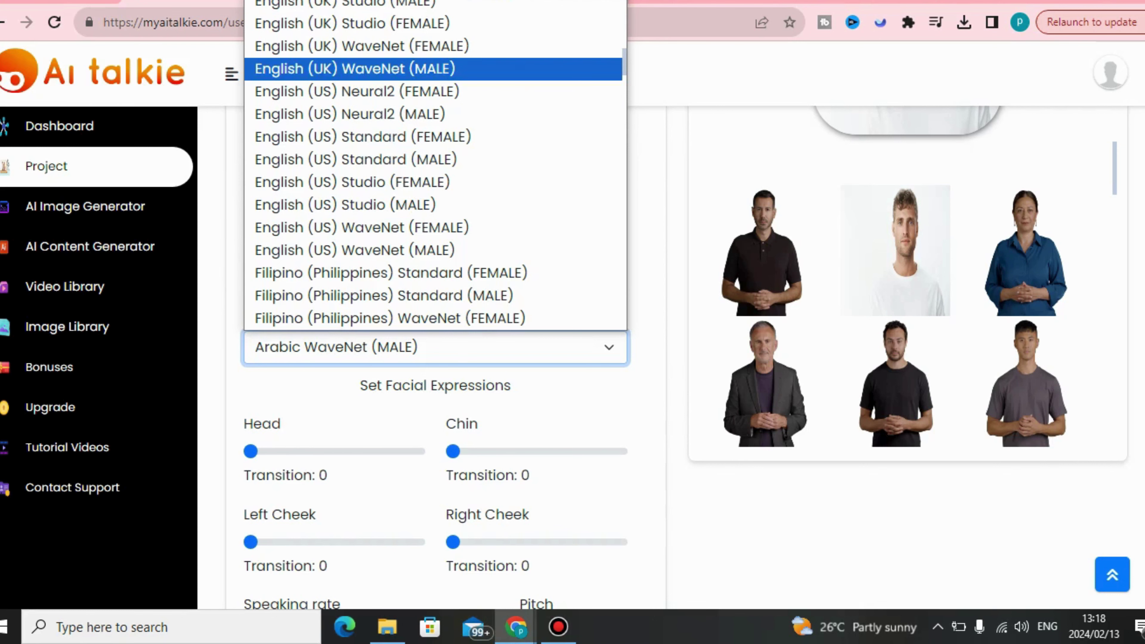
Set the voice of the demo14 project to English (UK) WaveNet (MALE).
key(Return)
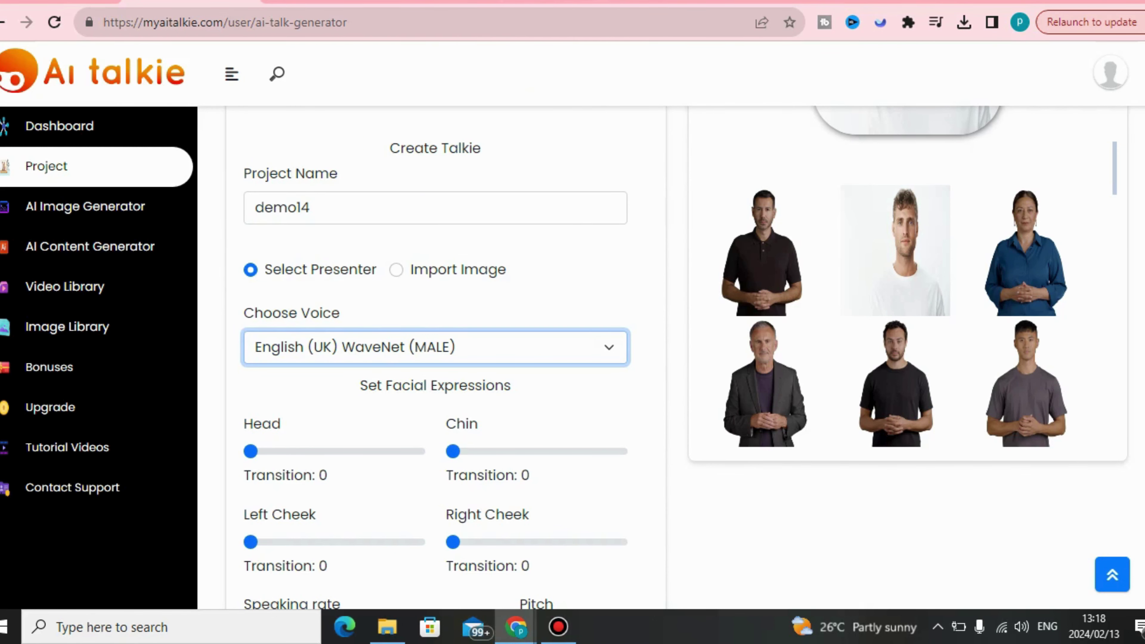
scroll(677, 356, down, 10)
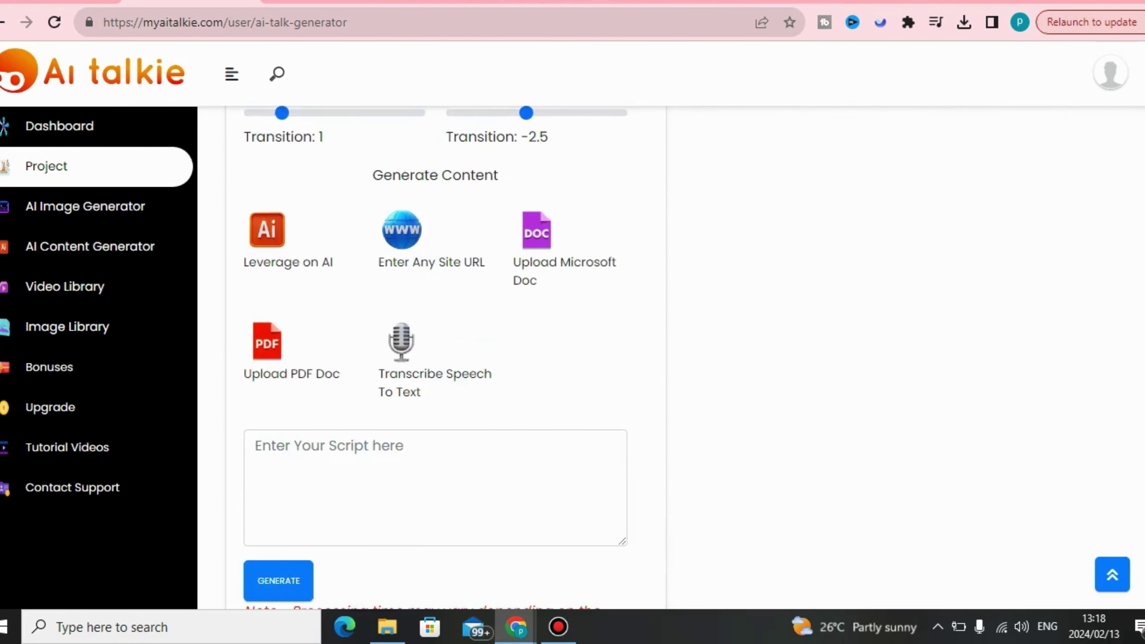
scroll(446, 357, down, 2)
click(435, 374)
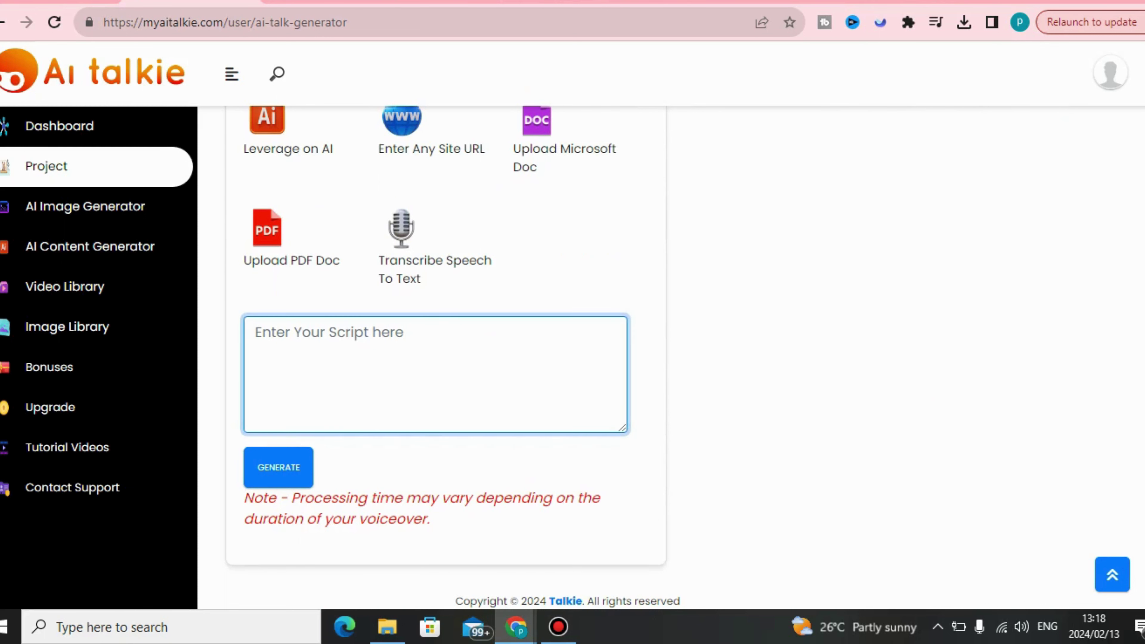
text(hg)
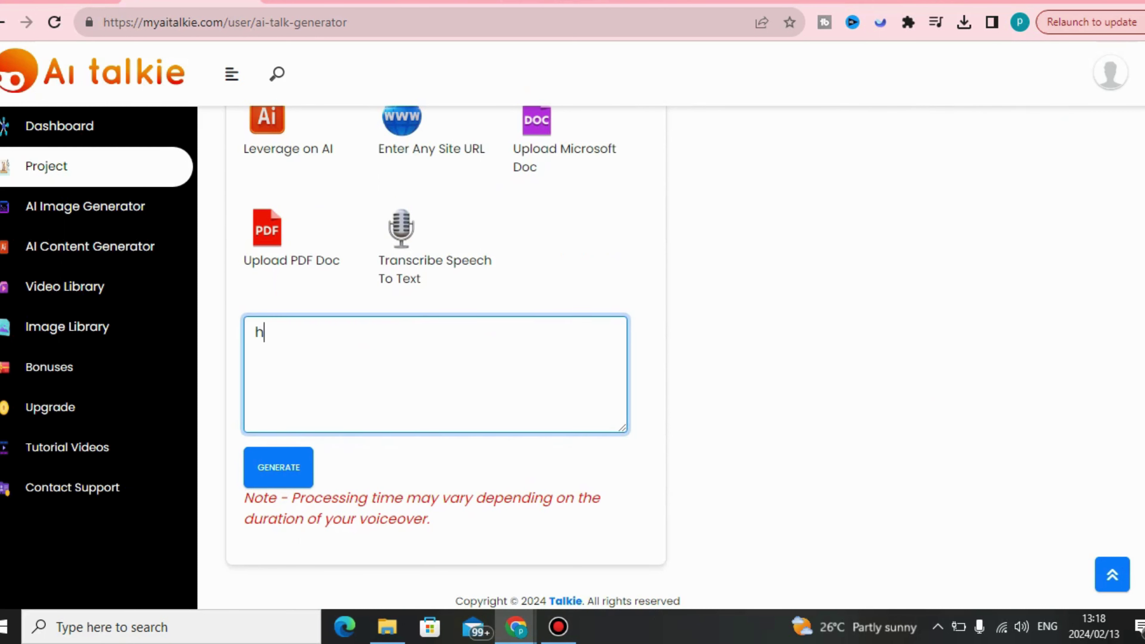
key(BackSpace)
key(BackSpace)
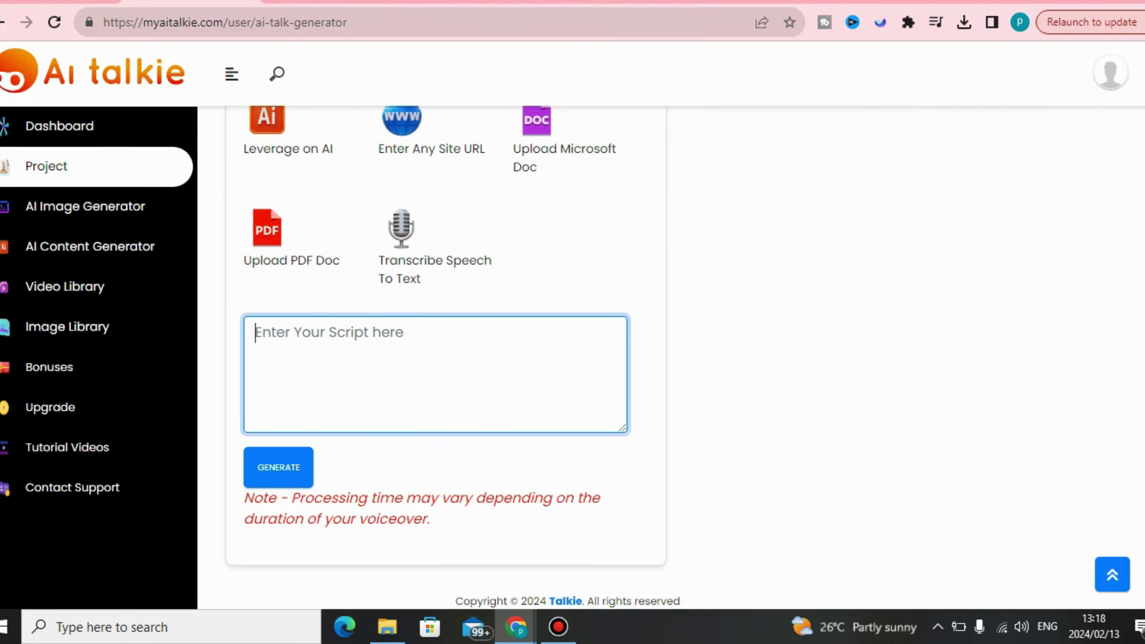
Generate the script with the Leverage on AI option from the keyword "why united states is very powerful in finance".
scroll(435, 356, up, 3)
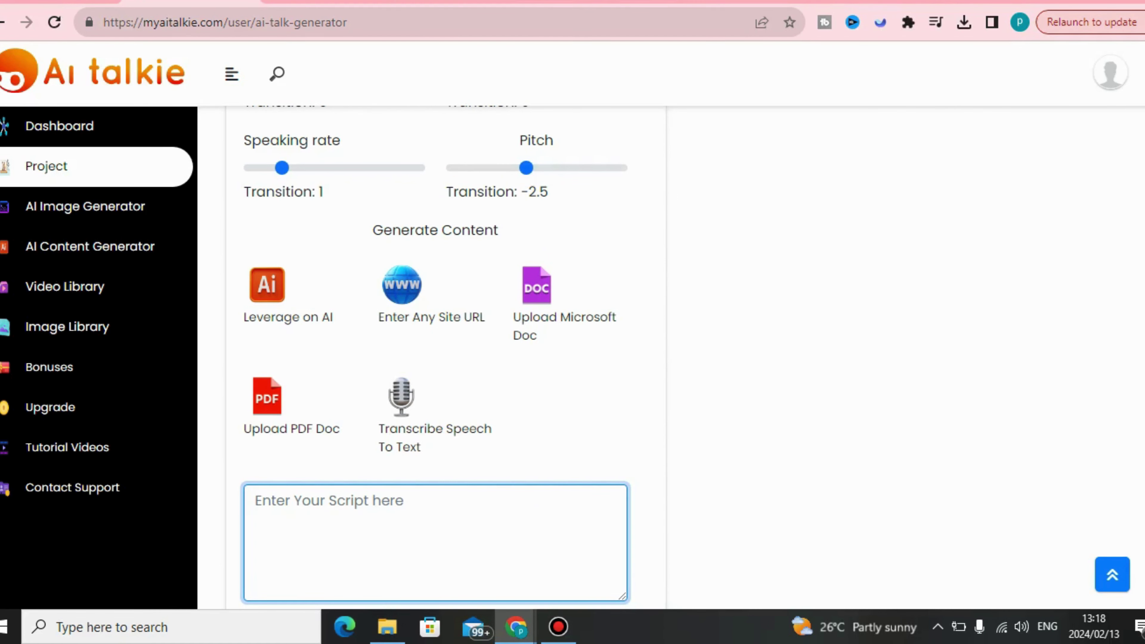
click(267, 284)
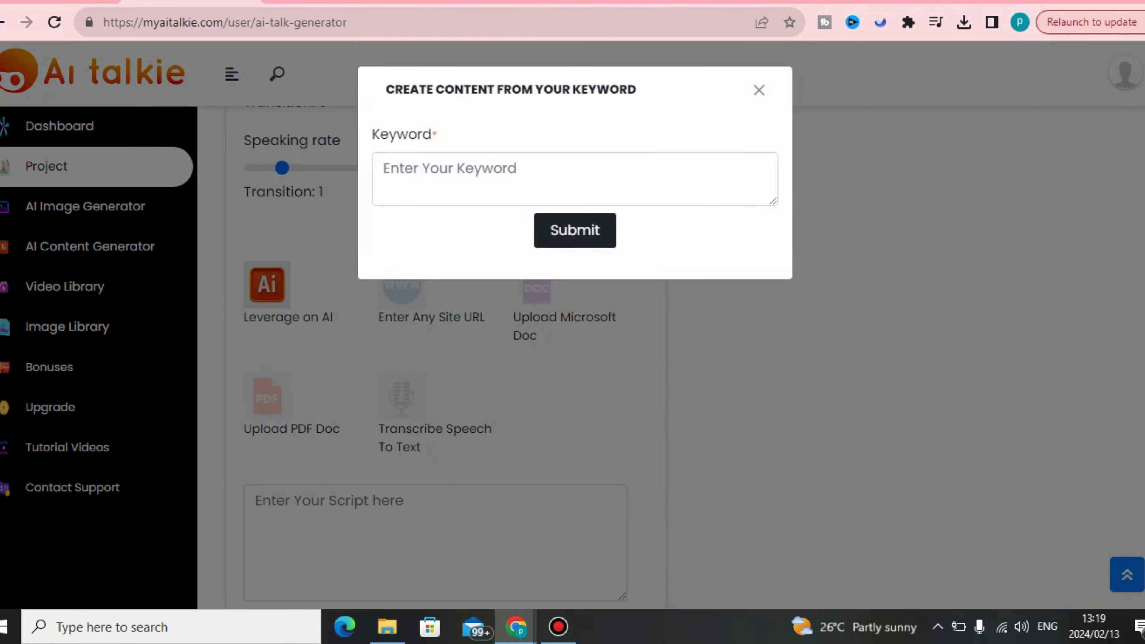
click(451, 176)
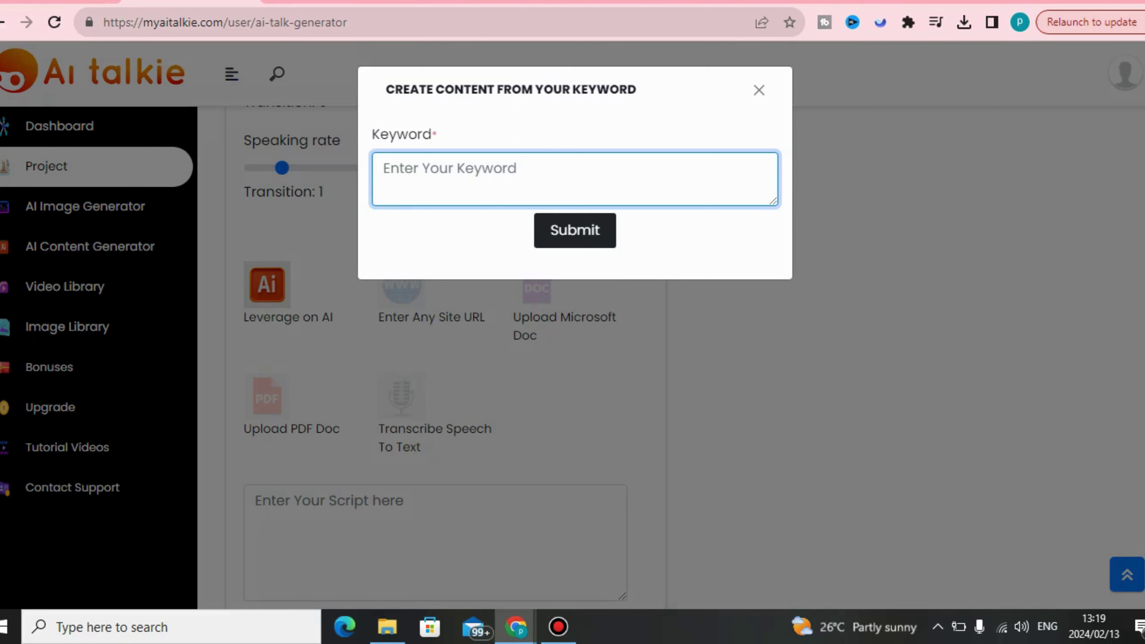
text(why )
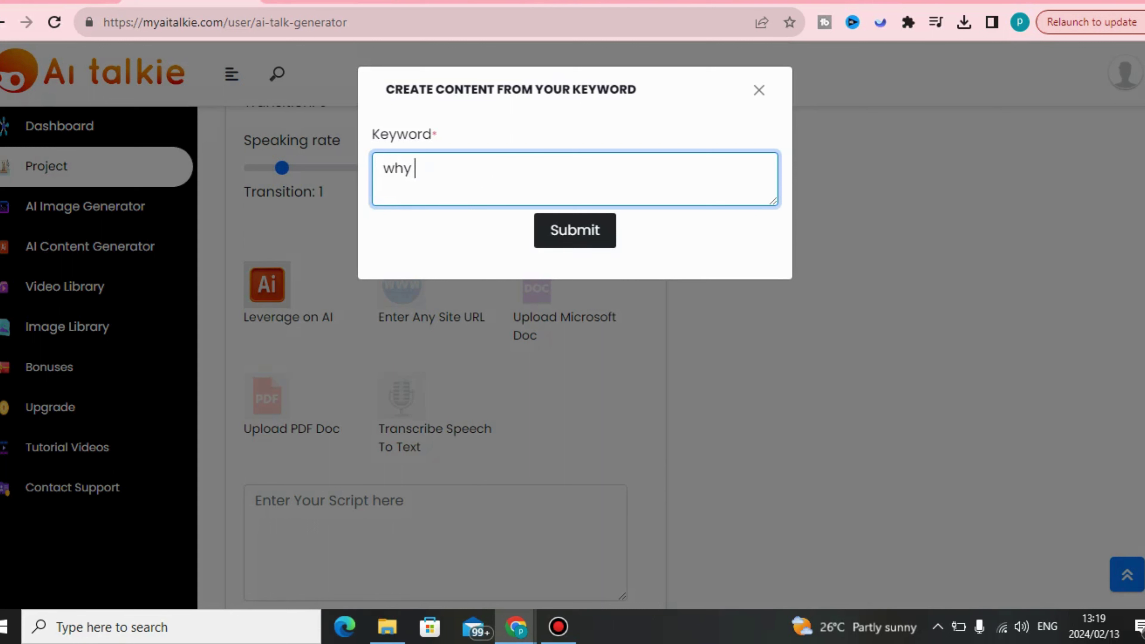
text(united sta)
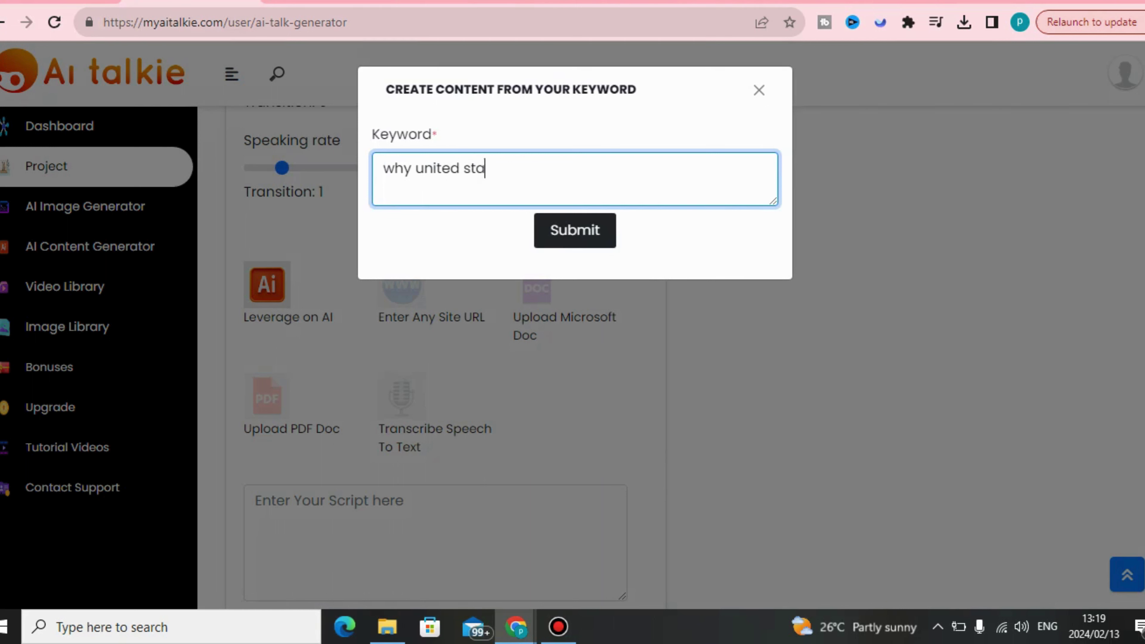
text(tes is very powerf)
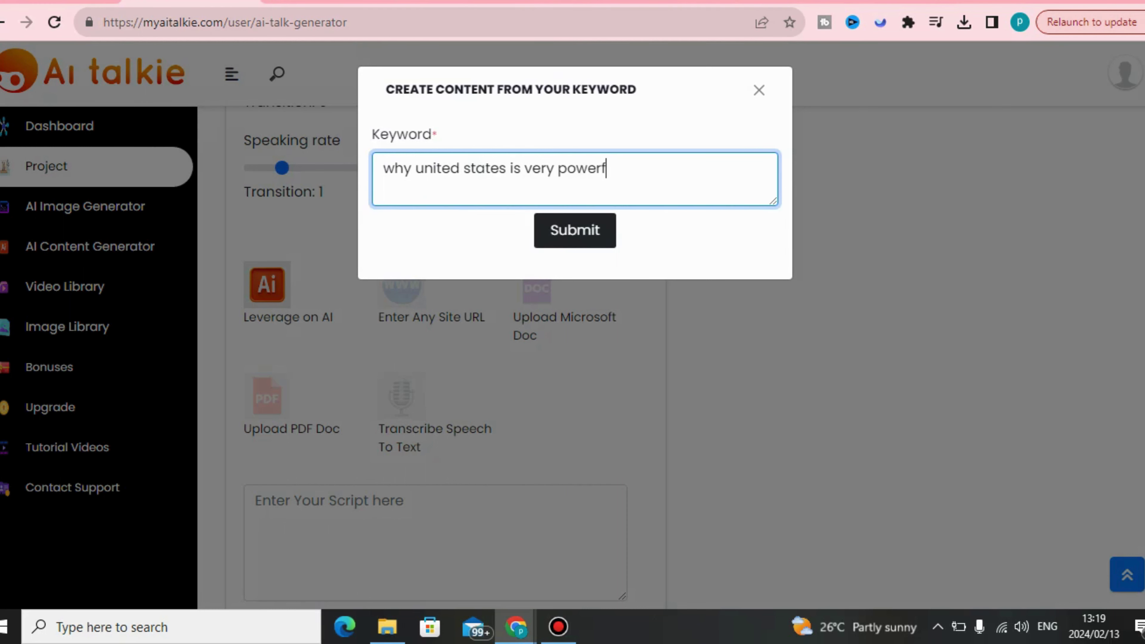
text(ul in finance)
key(BackSpace)
text(e)
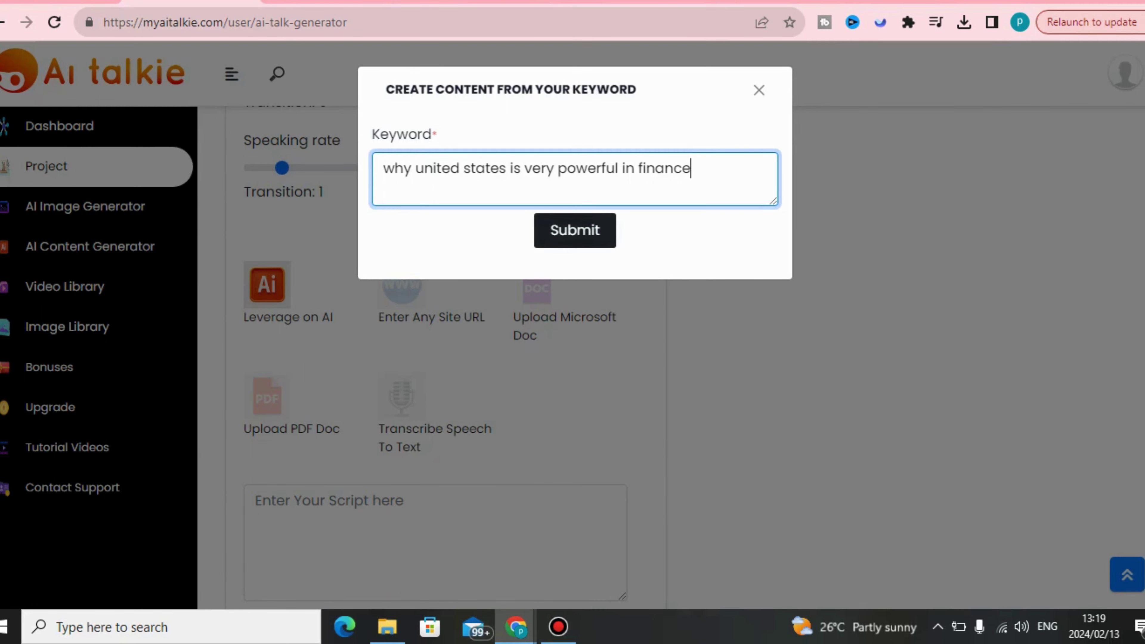
key(Return)
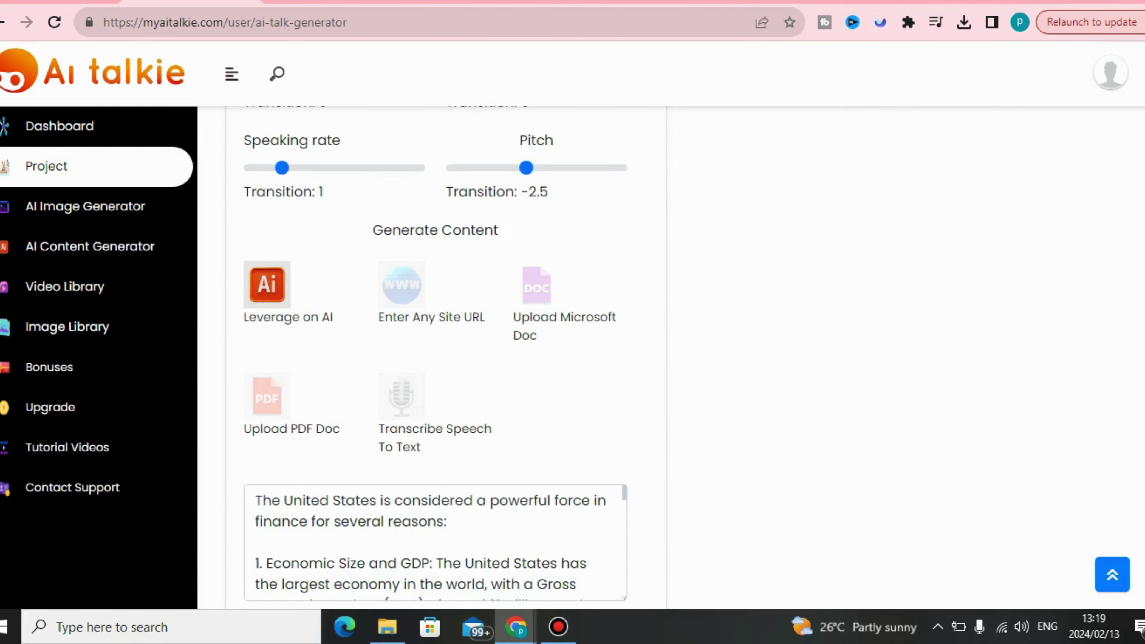
Delete everything in the generated script from point 3, Deep Financial Markets, through to the end.
scroll(446, 356, down, 3)
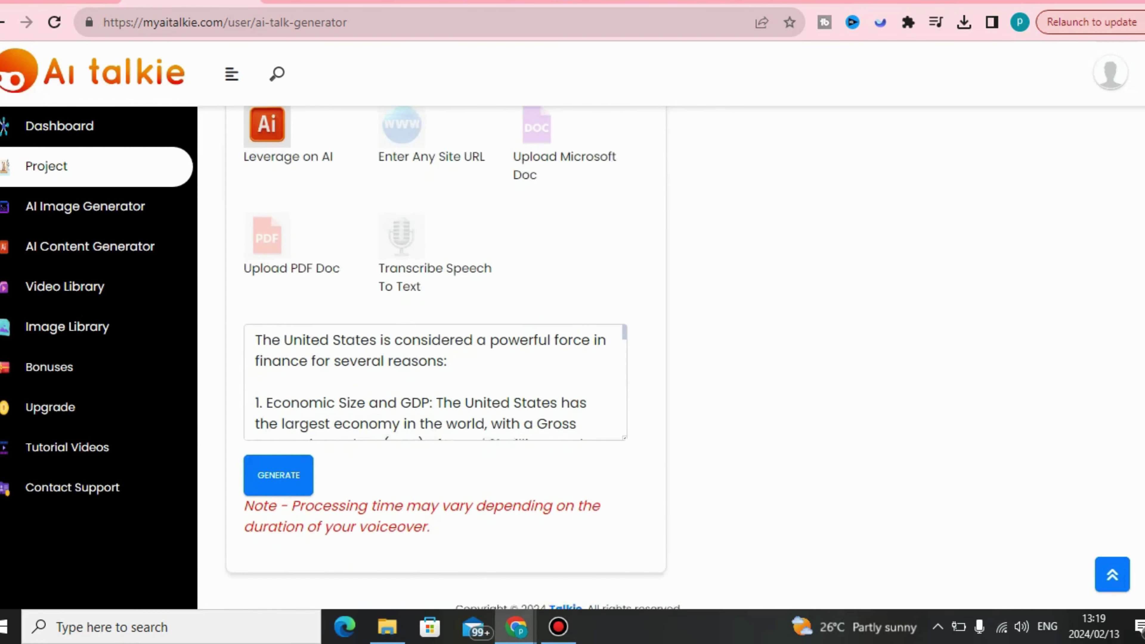
drag(624, 335, 625, 373)
scroll(431, 387, down, 6)
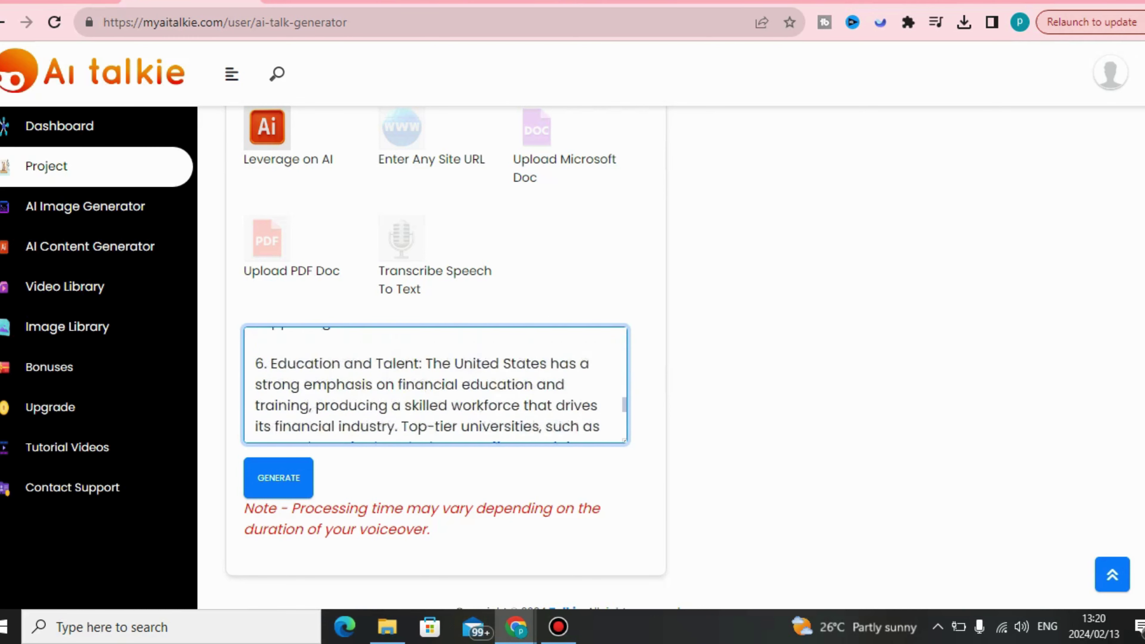
scroll(431, 386, up, 7)
scroll(433, 387, up, 2)
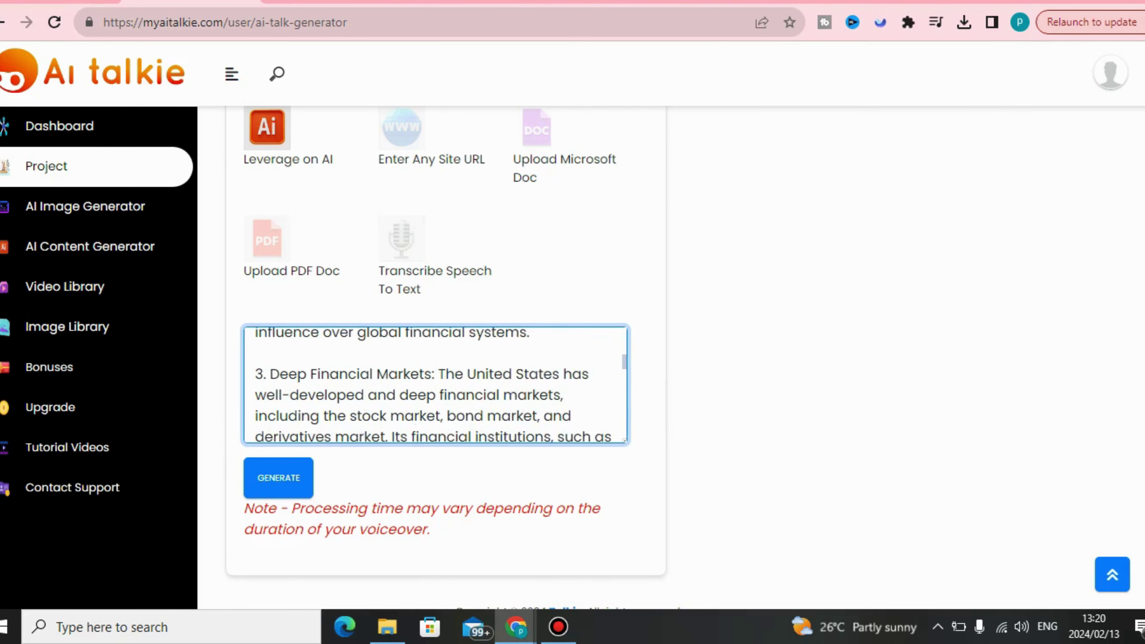
drag(255, 405, 315, 449)
key(BackSpace)
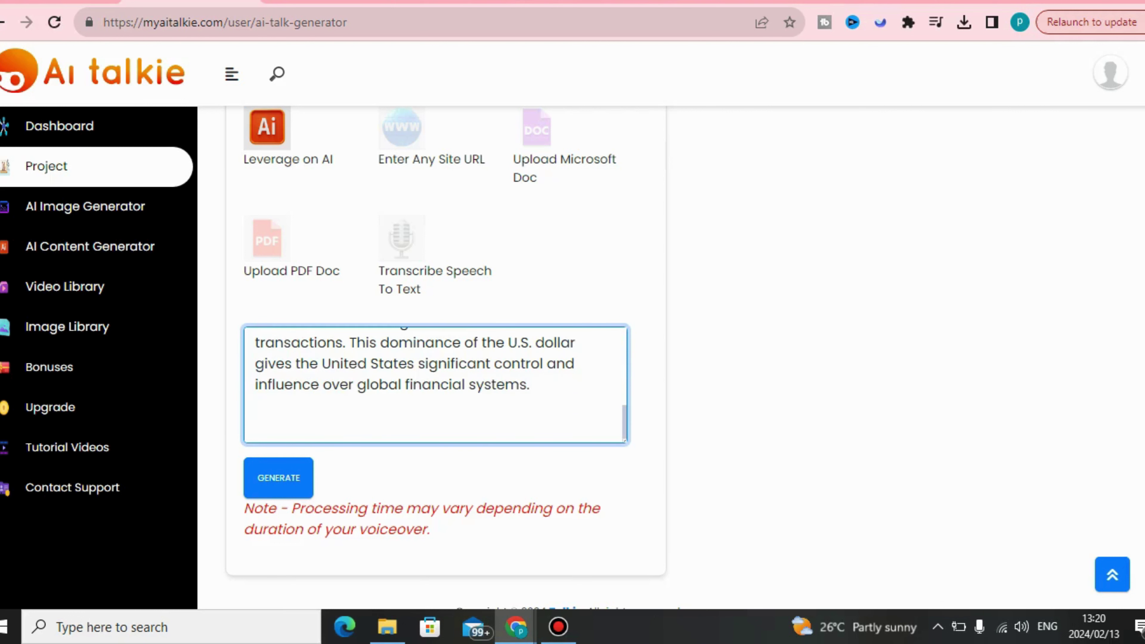
key(BackSpace)
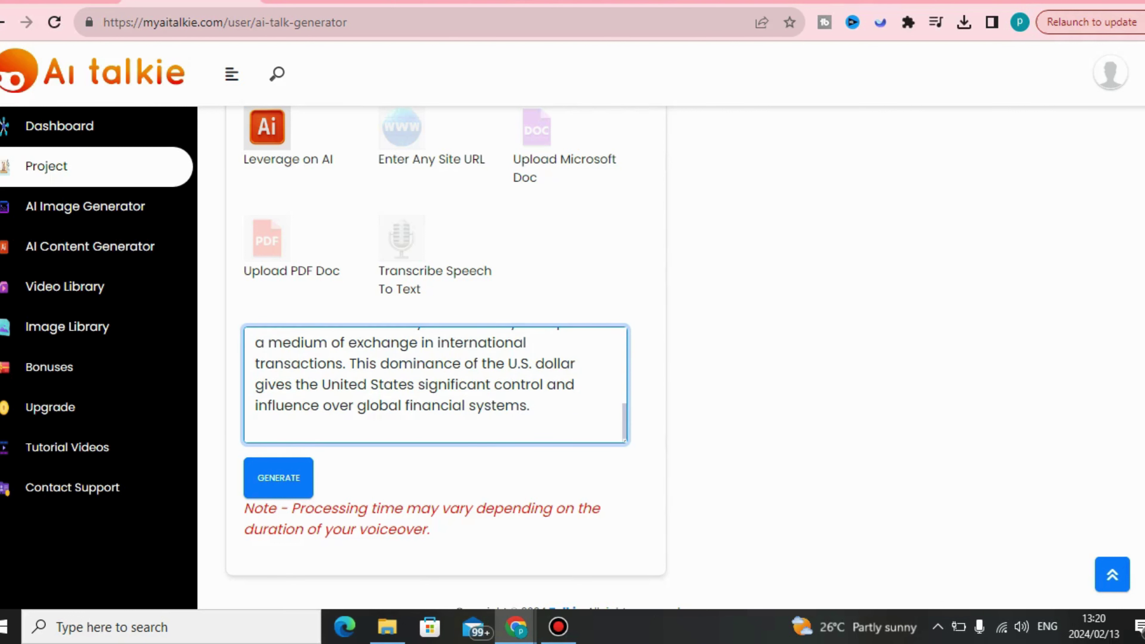
Remove the numbering "2." before Dominance of U.S. Dollar and "1." before Economic Size and GDP in the script.
scroll(436, 384, up, 2)
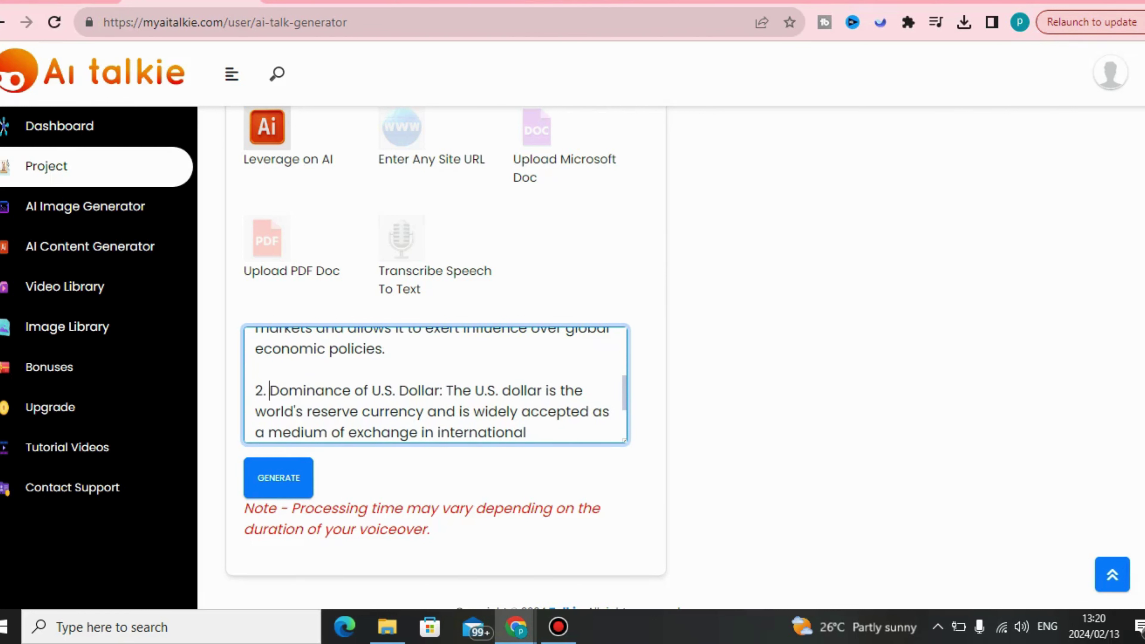
key(shift+Home)
key(BackSpace)
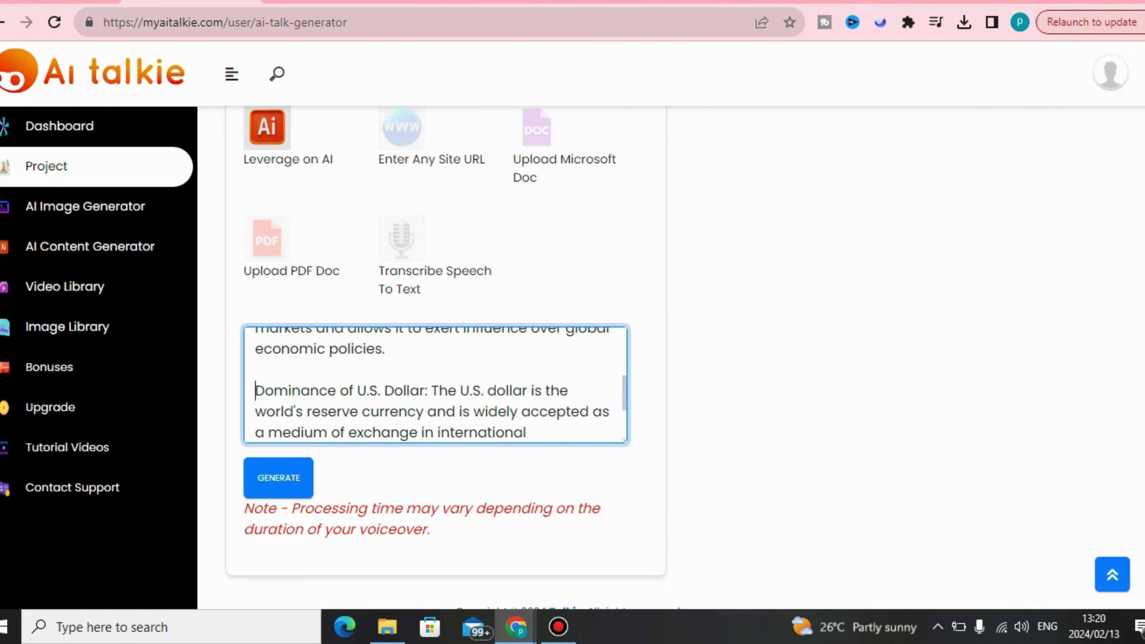
scroll(436, 384, up, 3)
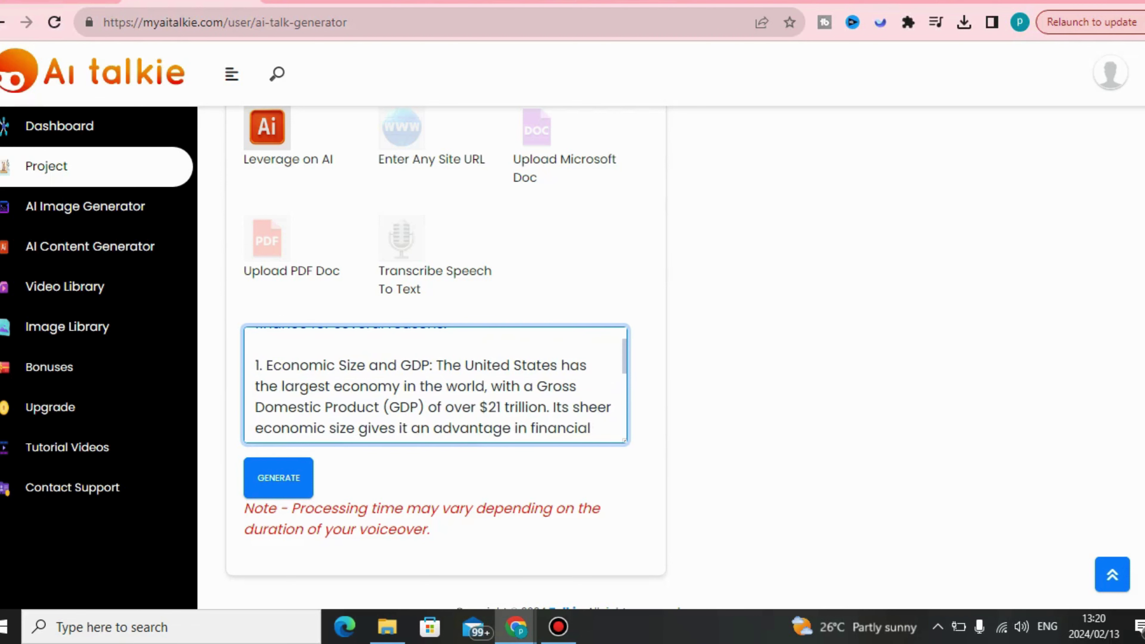
key(BackSpace)
key(BackSpace)
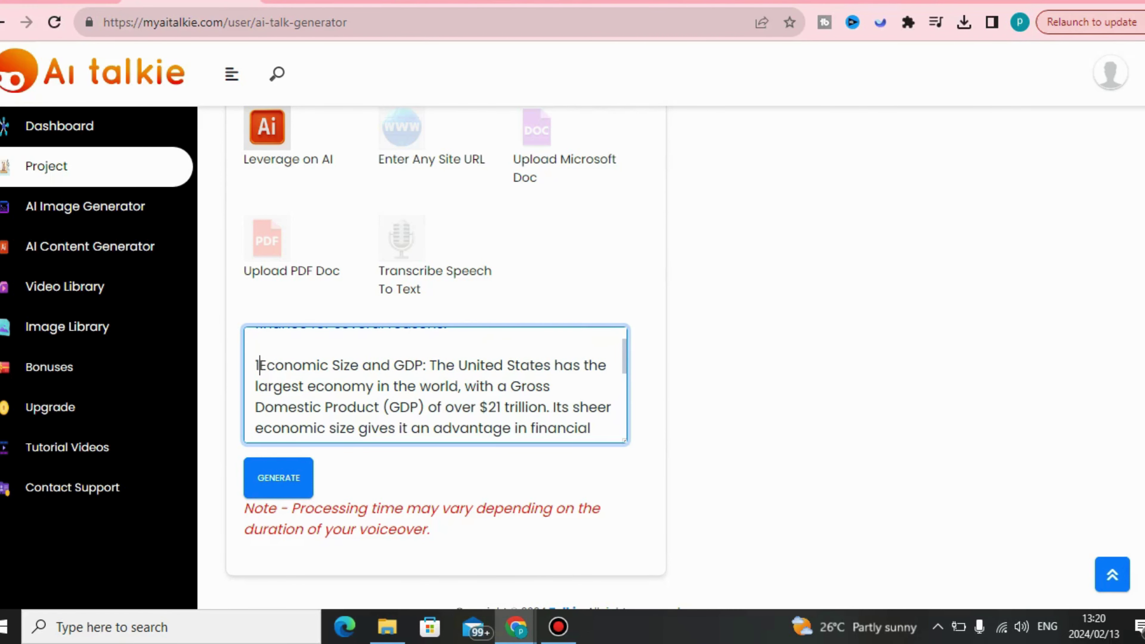
key(BackSpace)
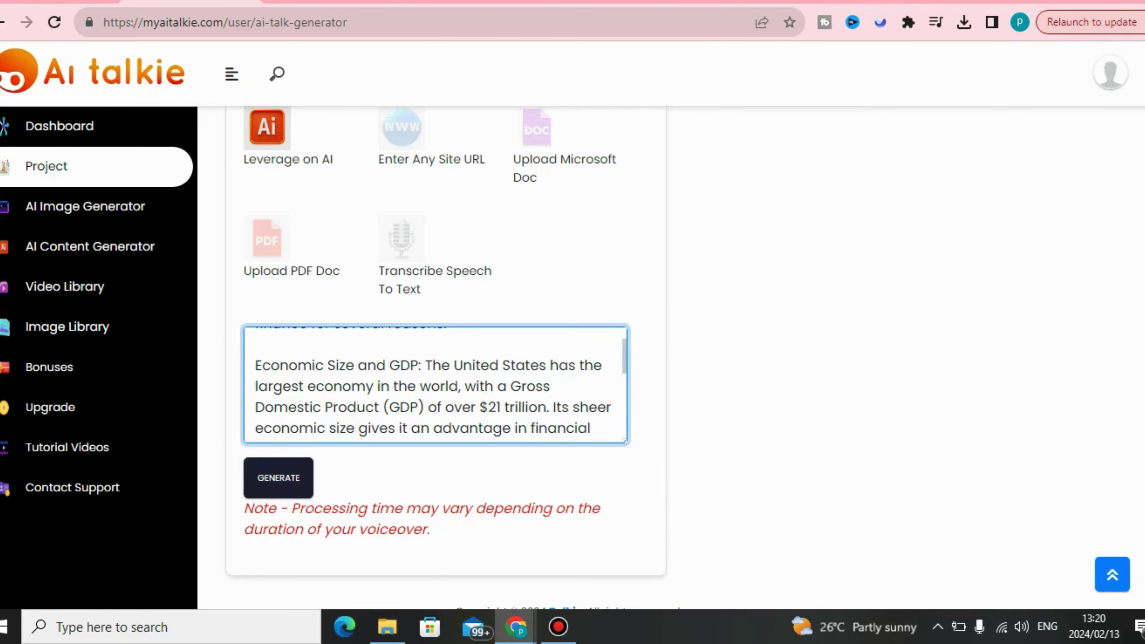
Generate the talking-head video from the script, preview its opening and download it.
click(278, 478)
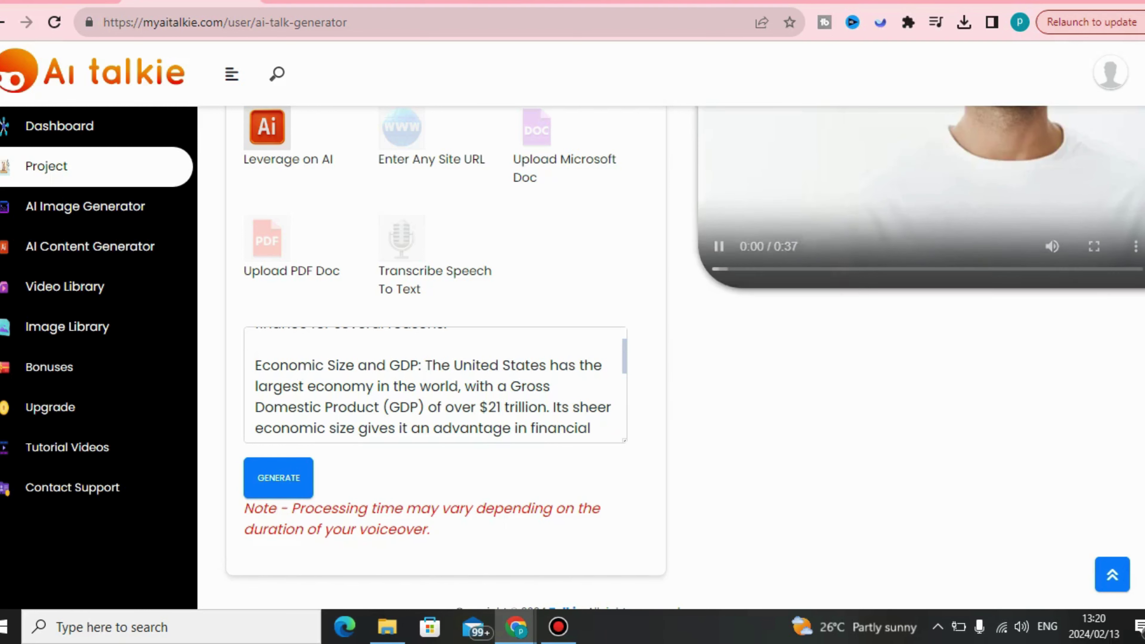
scroll(676, 361, up, 3)
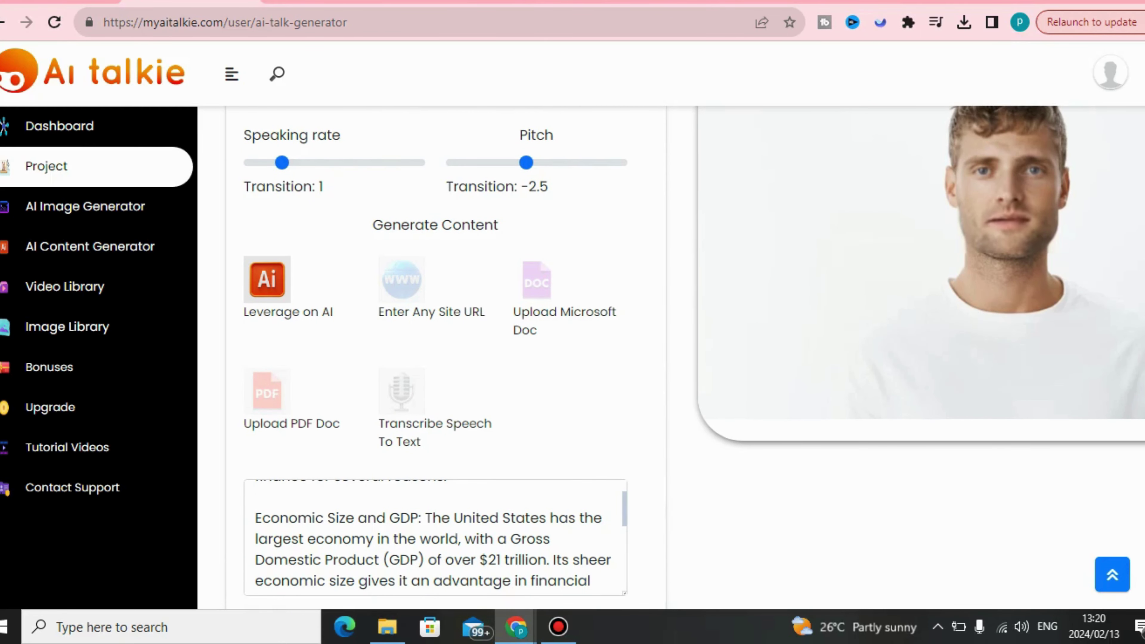
scroll(695, 356, up, 1)
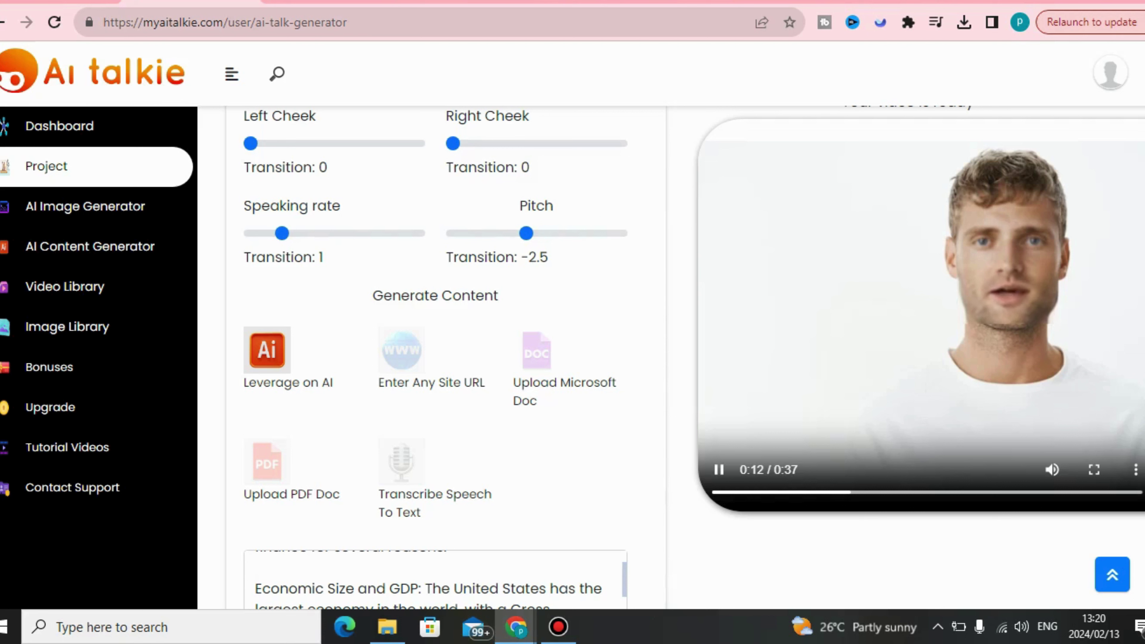
click(718, 469)
click(1136, 470)
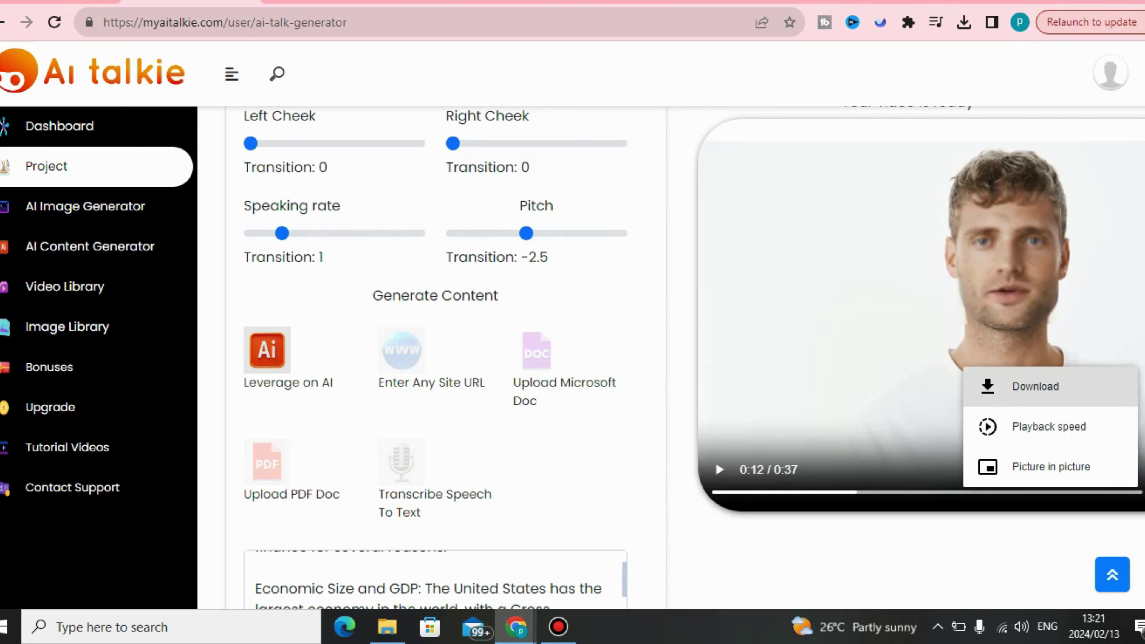
click(1050, 387)
Switch to Leonardo.Ai to view the generated image of the stylish man in black clothes, and return to Ai talkie.
scroll(435, 356, up, 10)
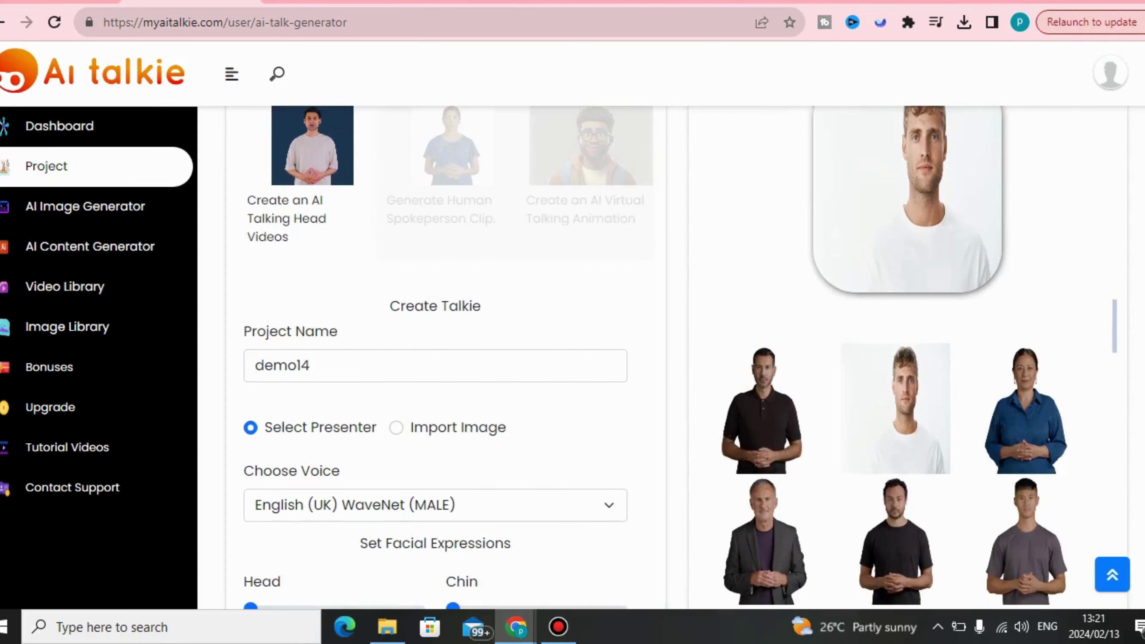
click(867, 2)
mouse_move(461, 307)
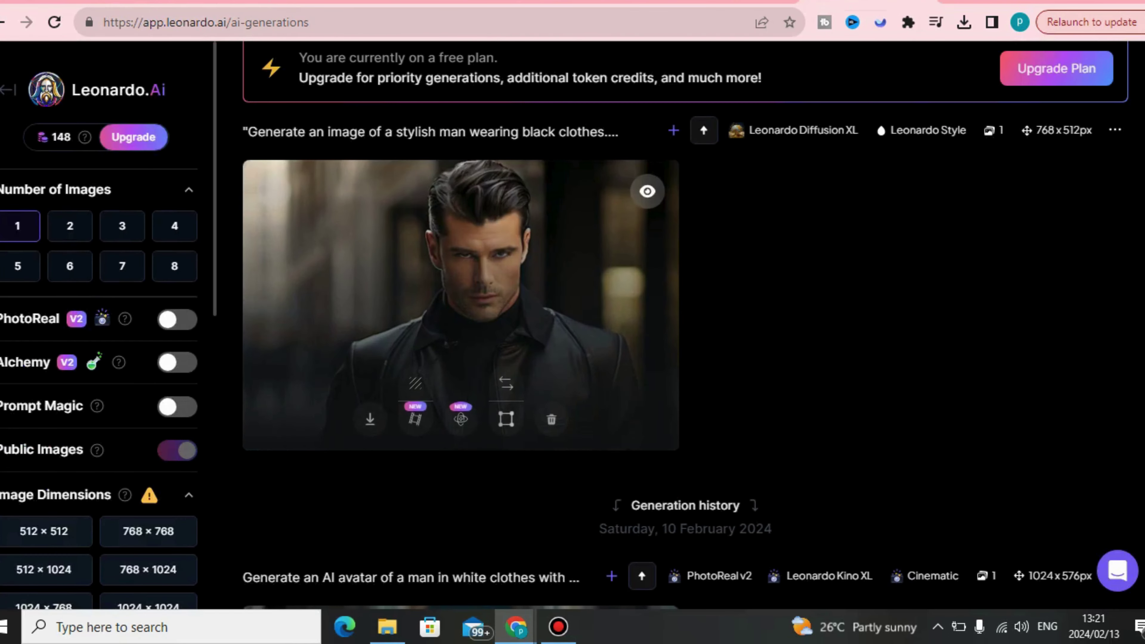
click(192, 1)
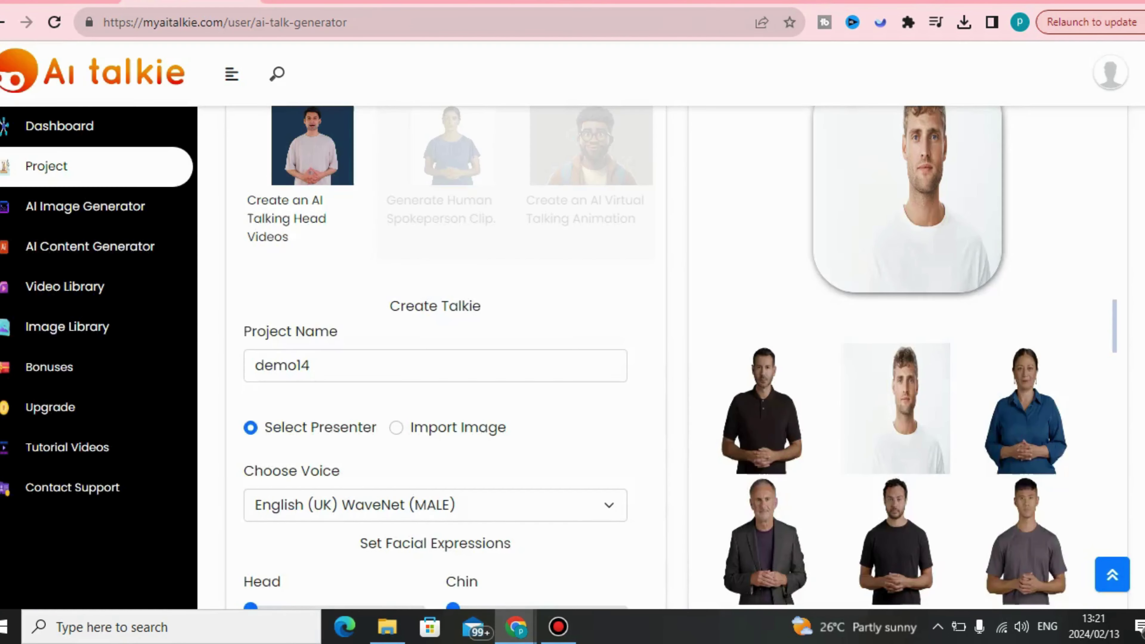
Look at the Clip Talkie option, switch to Animation Talkie and choose Import Image instead of a ready-made presenter.
scroll(677, 357, up, 2)
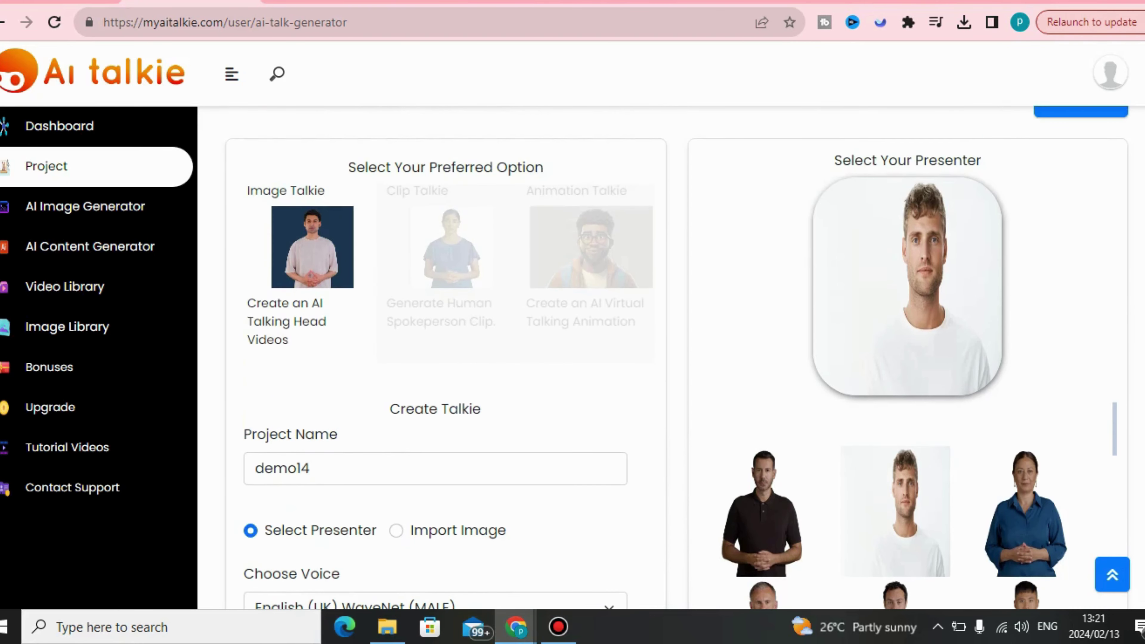
click(451, 248)
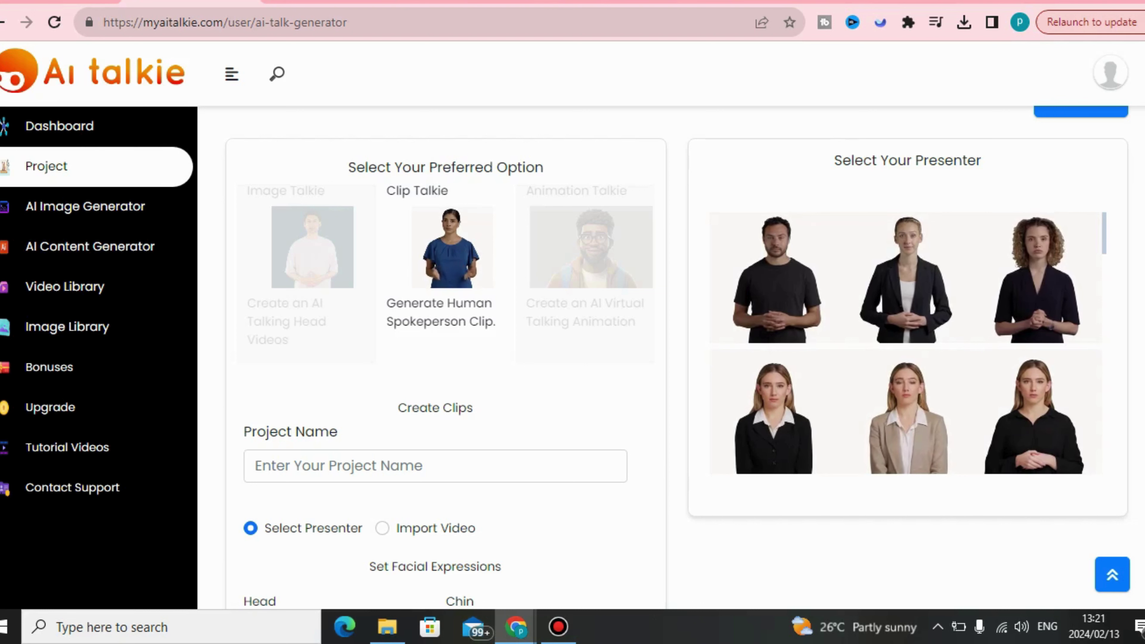
click(590, 248)
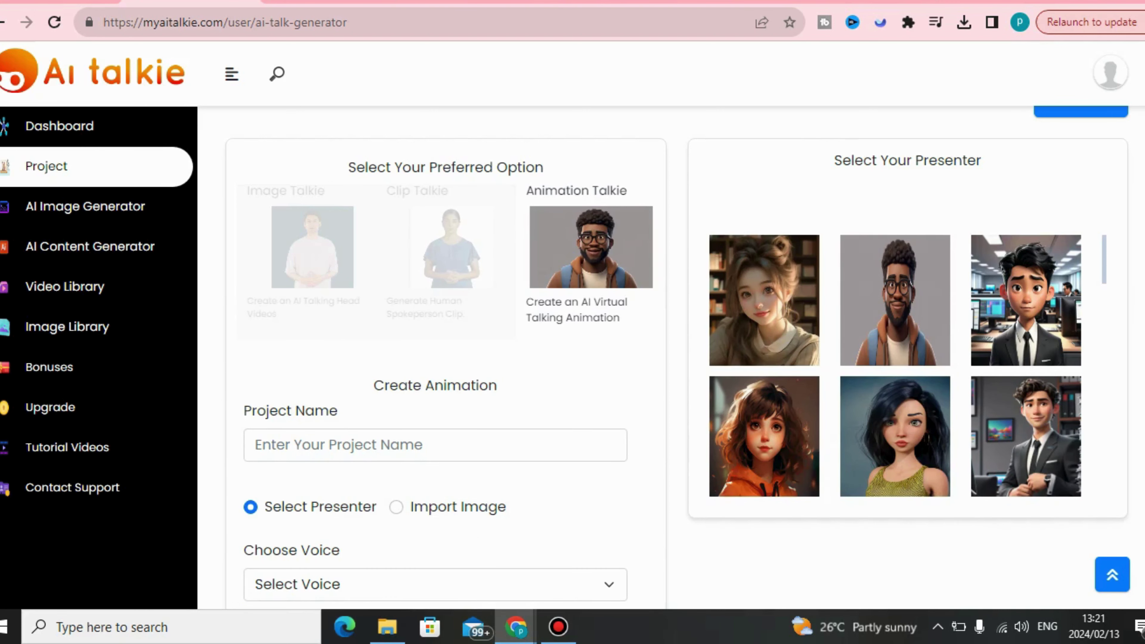
scroll(671, 357, down, 3)
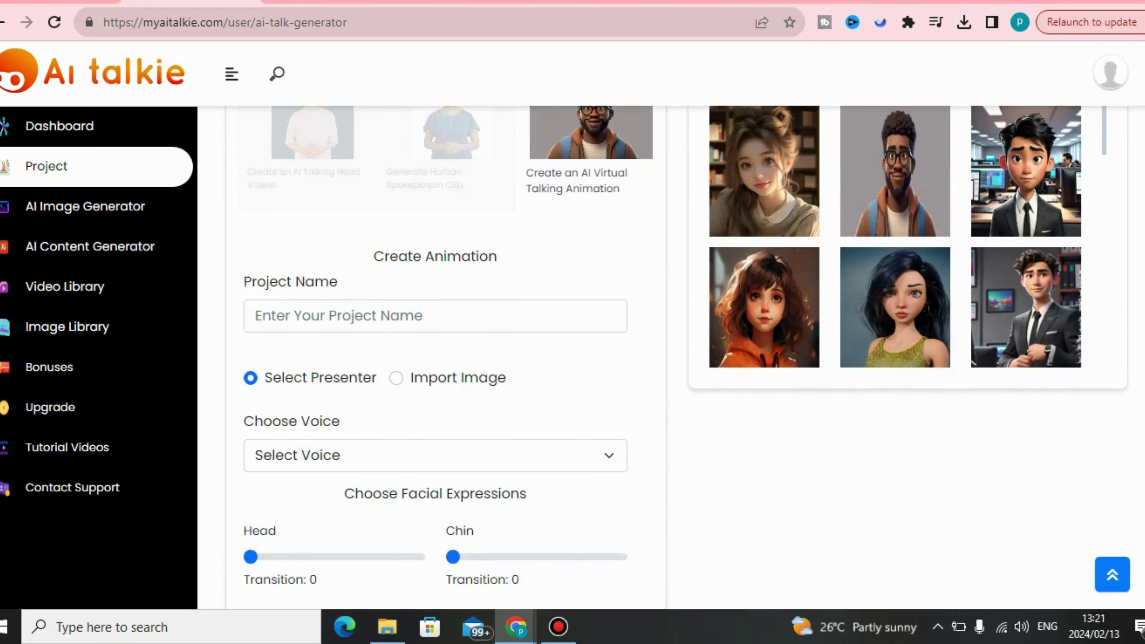
click(396, 377)
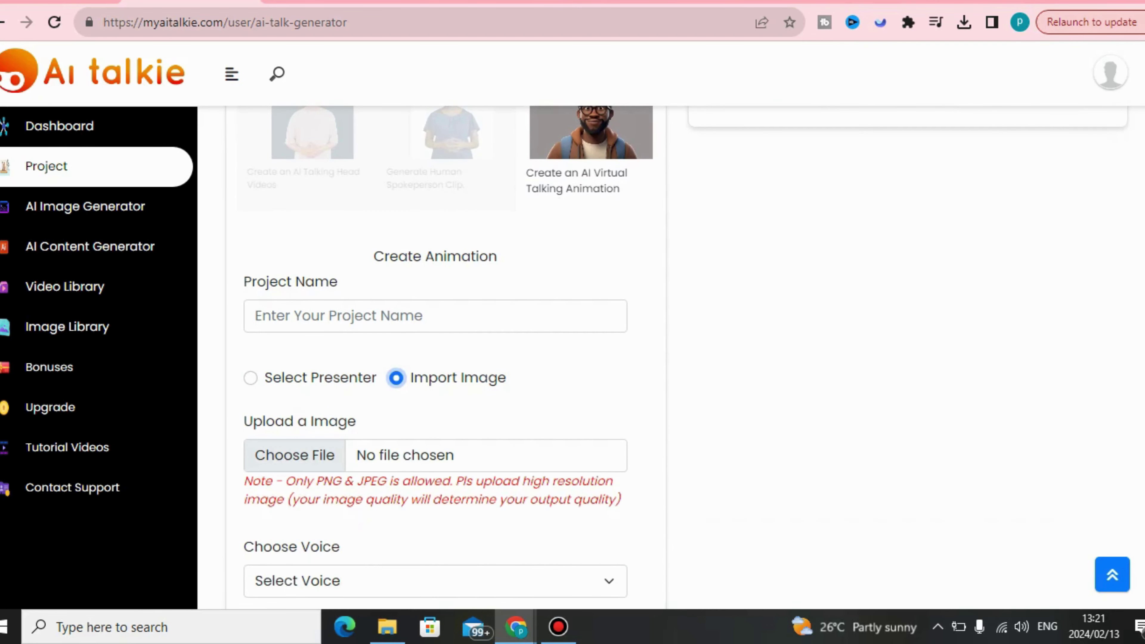
Upload the JPG of the stylish man in black clothes from the Downloads folder as the animation's image.
click(294, 455)
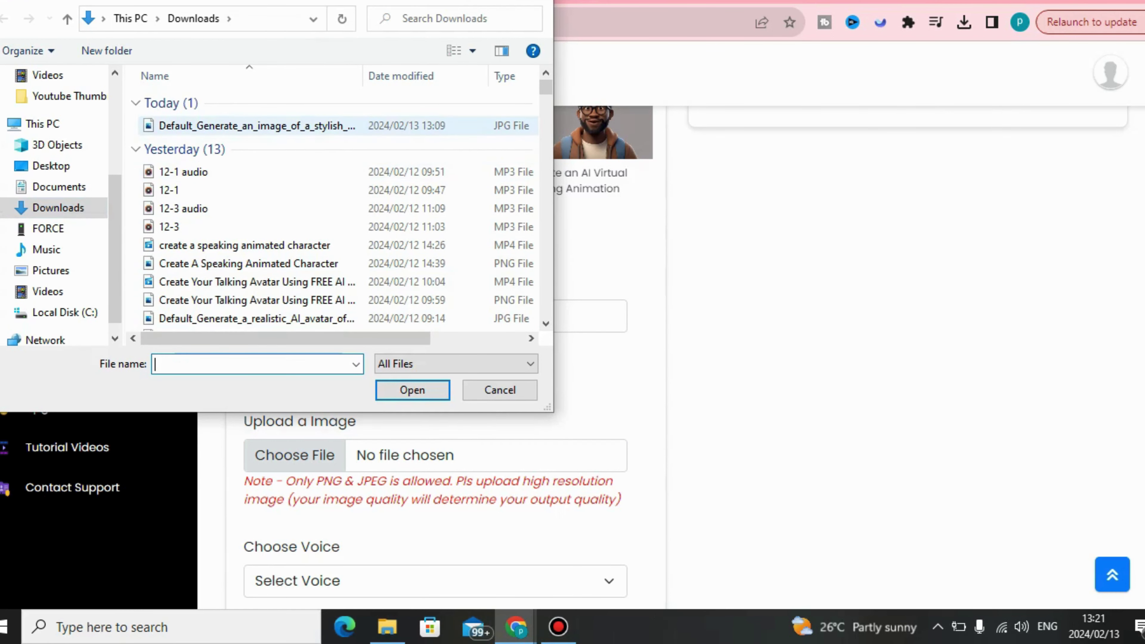
click(257, 126)
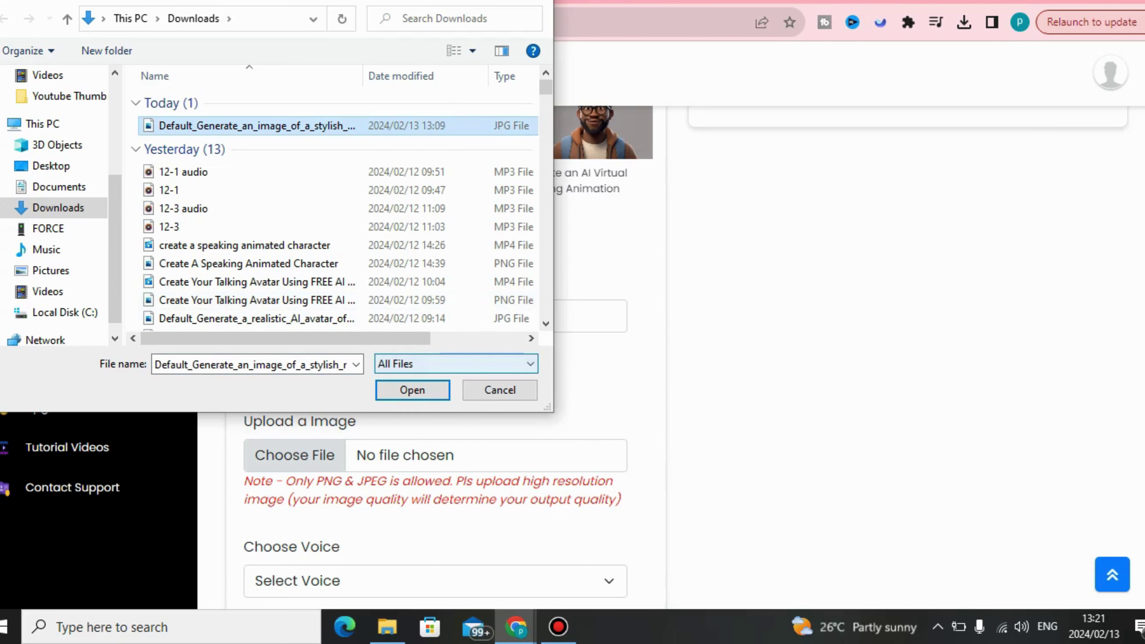
click(412, 390)
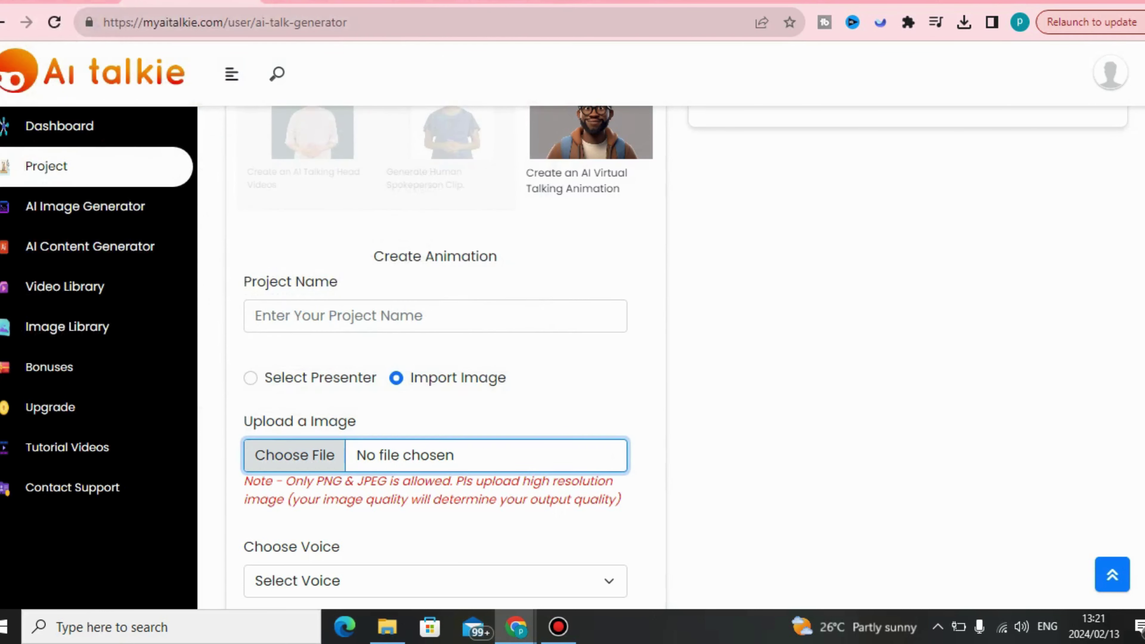
scroll(451, 361, up, 3)
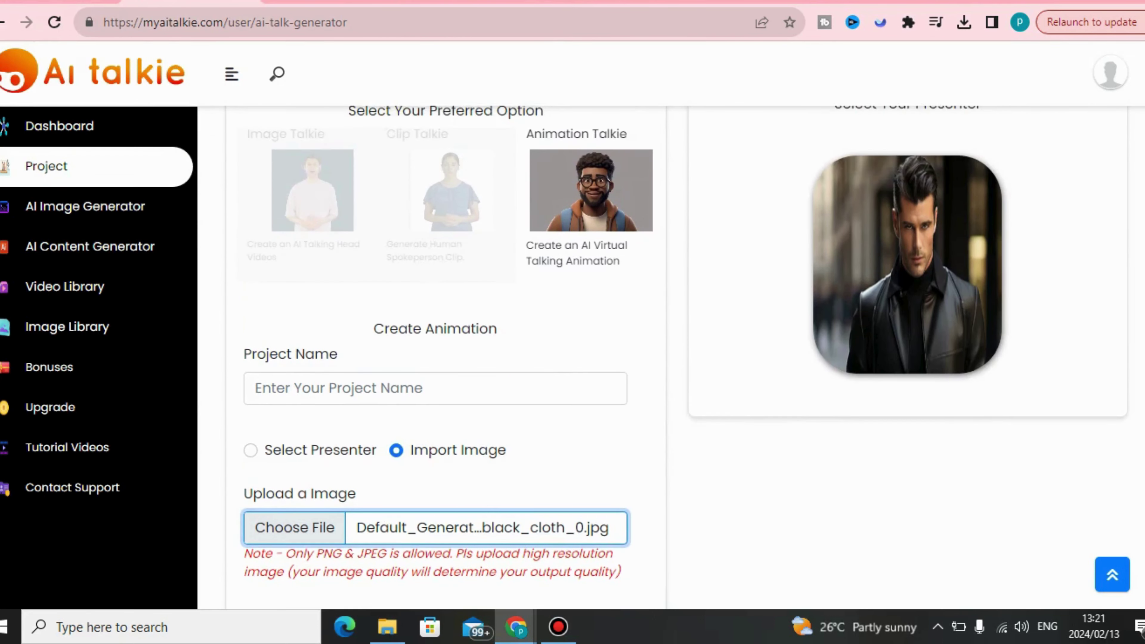
scroll(451, 361, down, 1)
scroll(451, 361, down, 1)
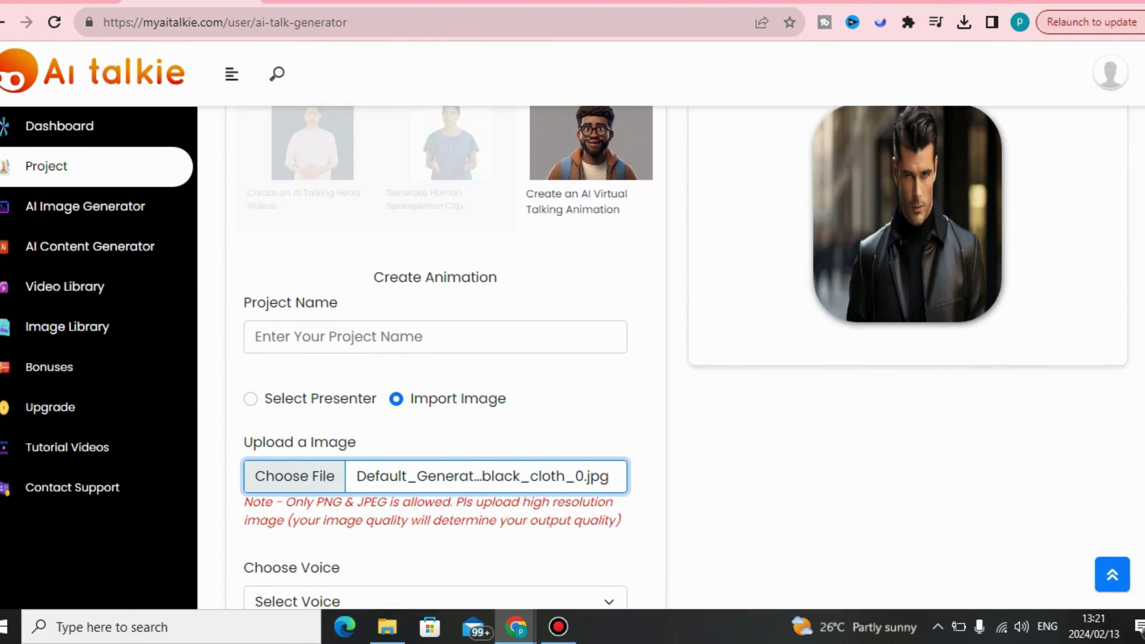
Name the animation project demo15.
click(406, 337)
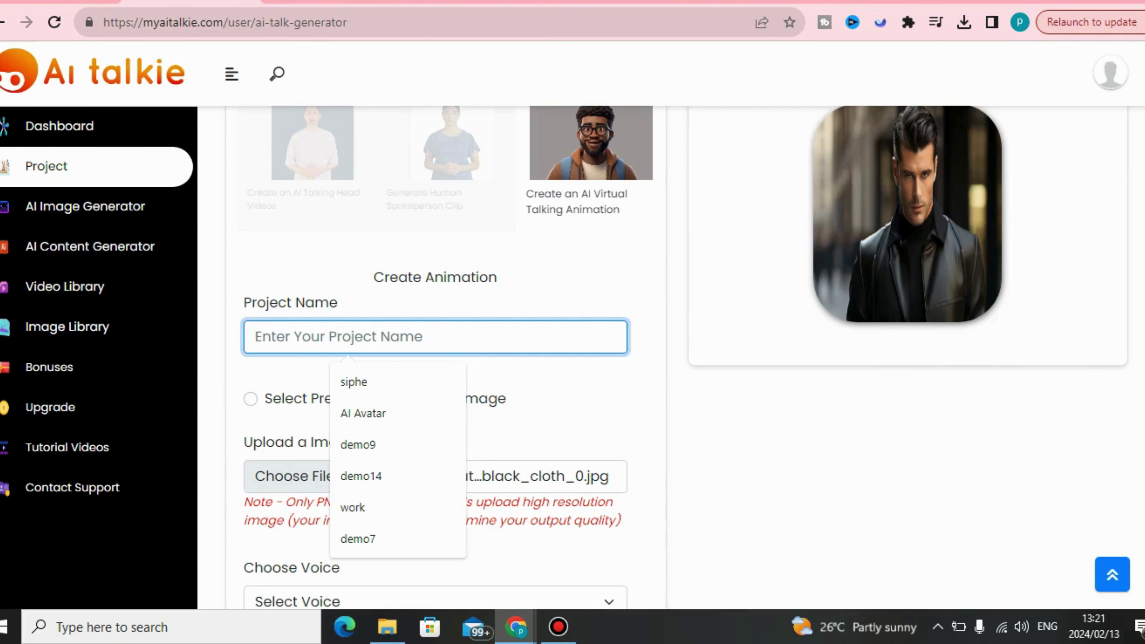
text(demio)
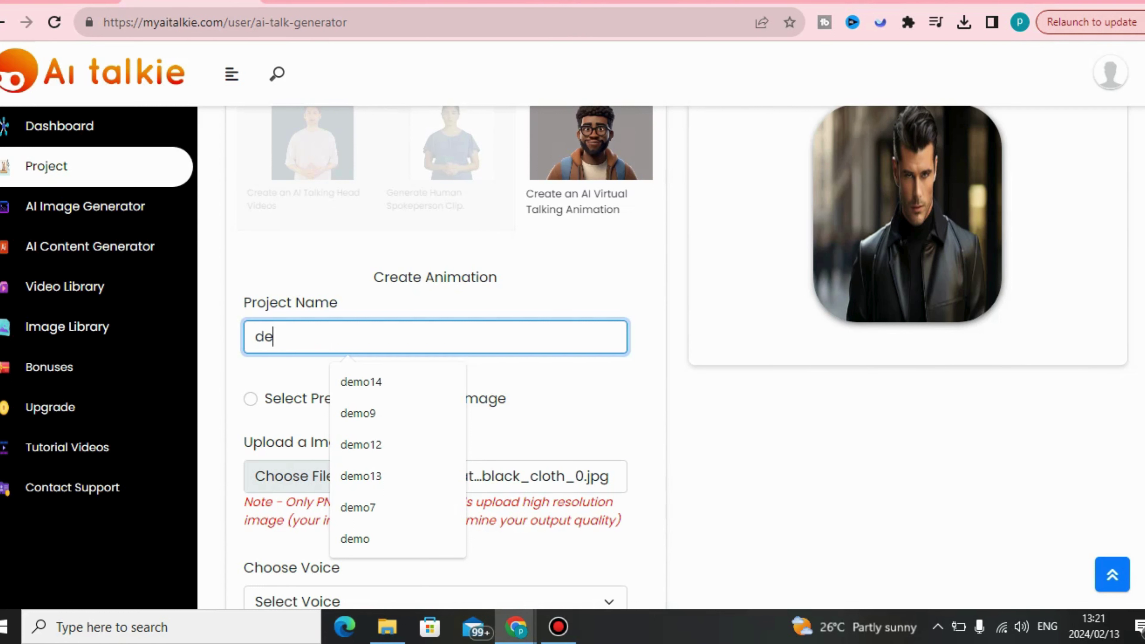
key(BackSpace)
text(o15)
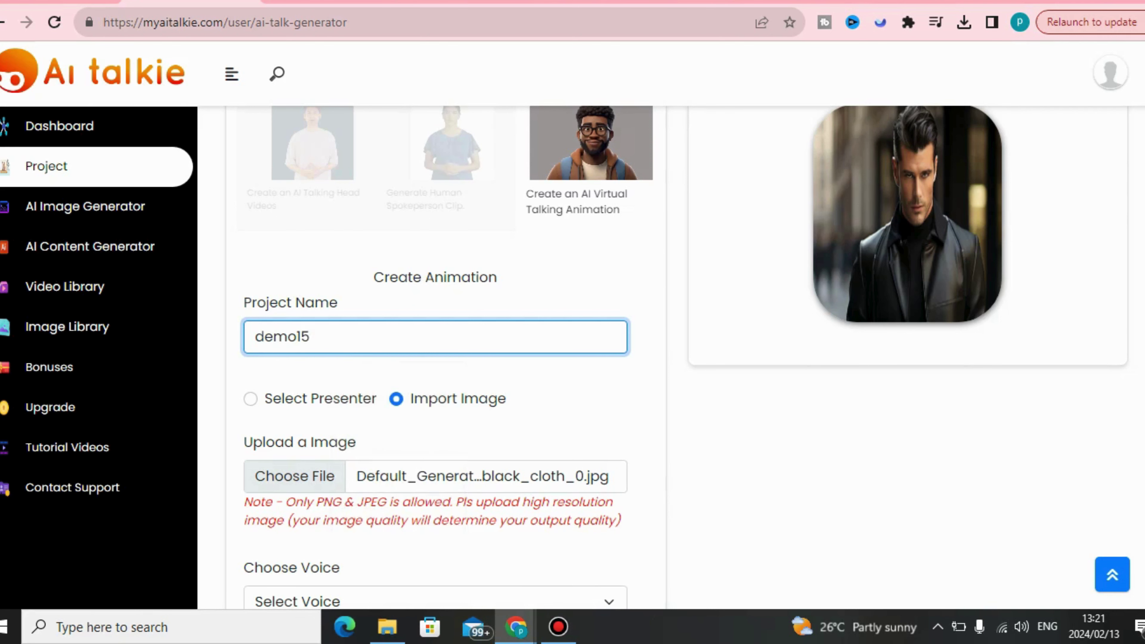
Choose English (UK) Studio (MALE) as the voice for the animation.
scroll(435, 356, down, 1)
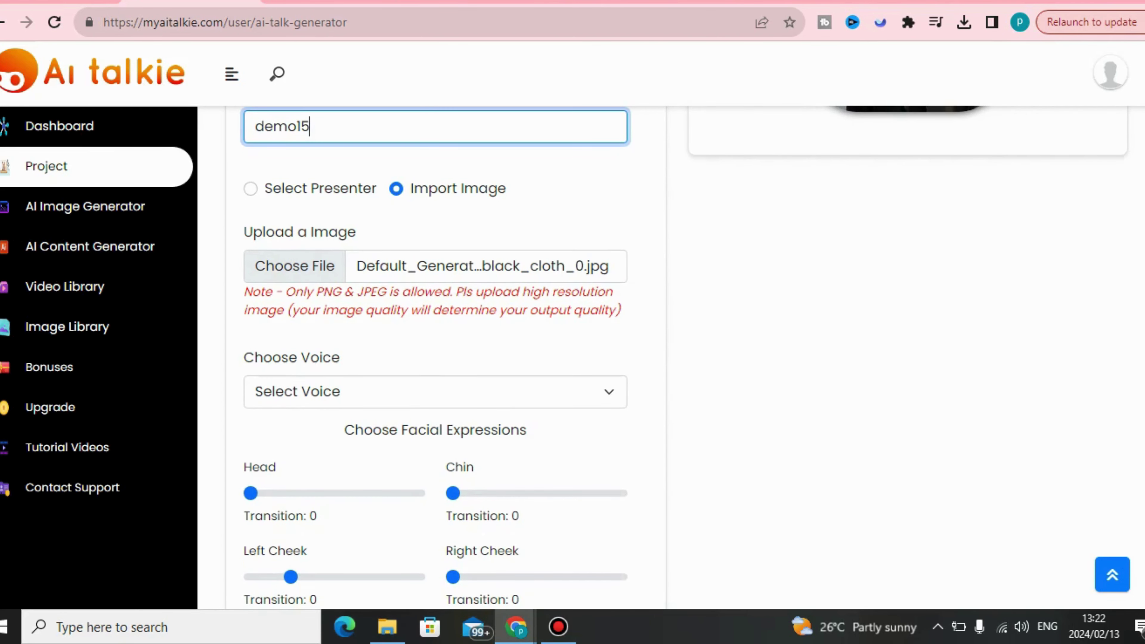
click(435, 392)
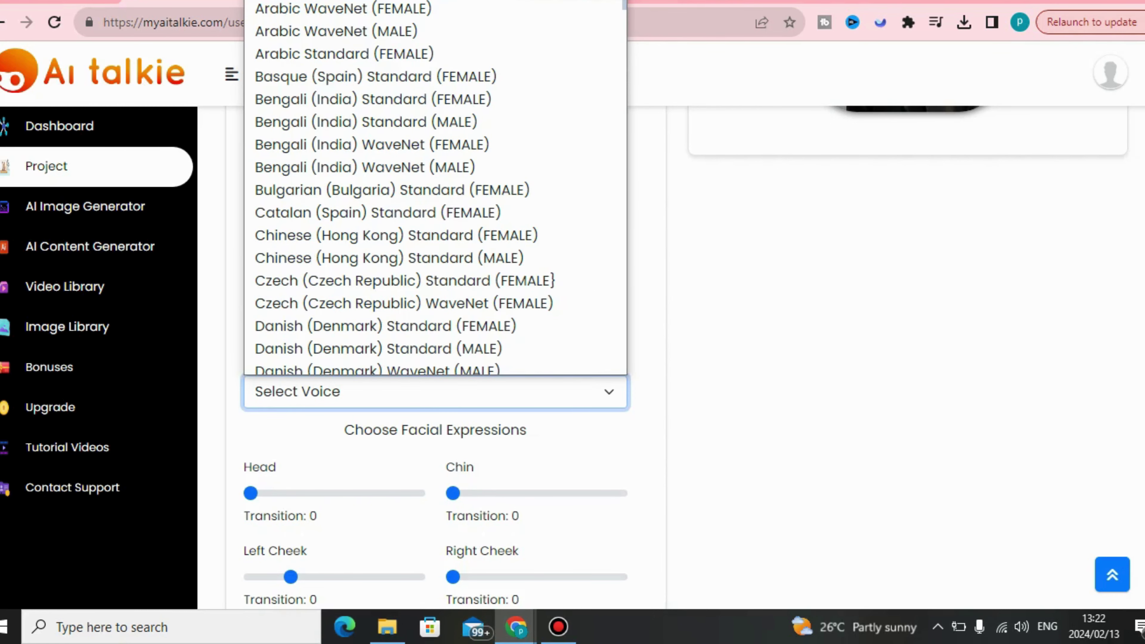
scroll(436, 187, down, 15)
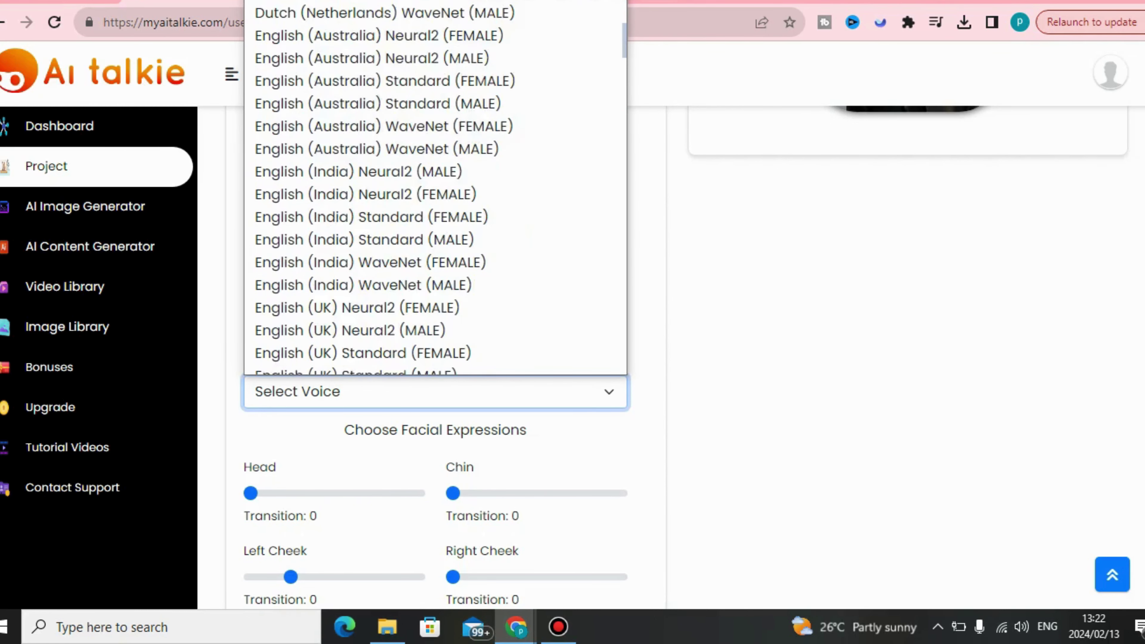
scroll(435, 187, up, 5)
scroll(435, 187, up, 1)
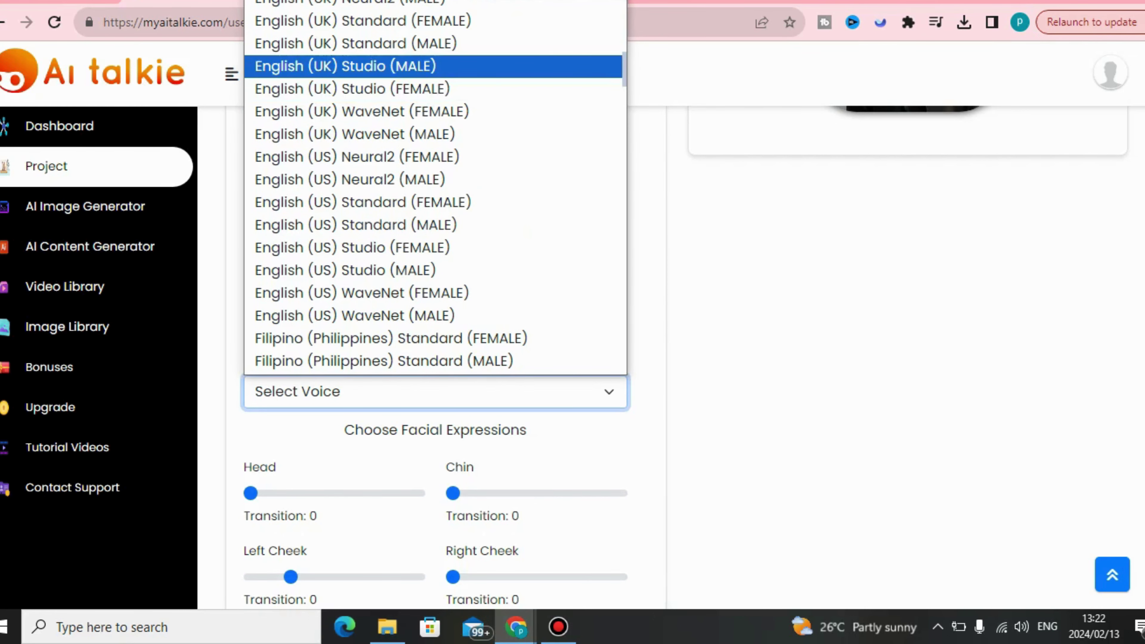
click(347, 66)
Generate the script with Leverage on AI from the keyword "why united states has the most powerful army".
scroll(436, 361, down, 8)
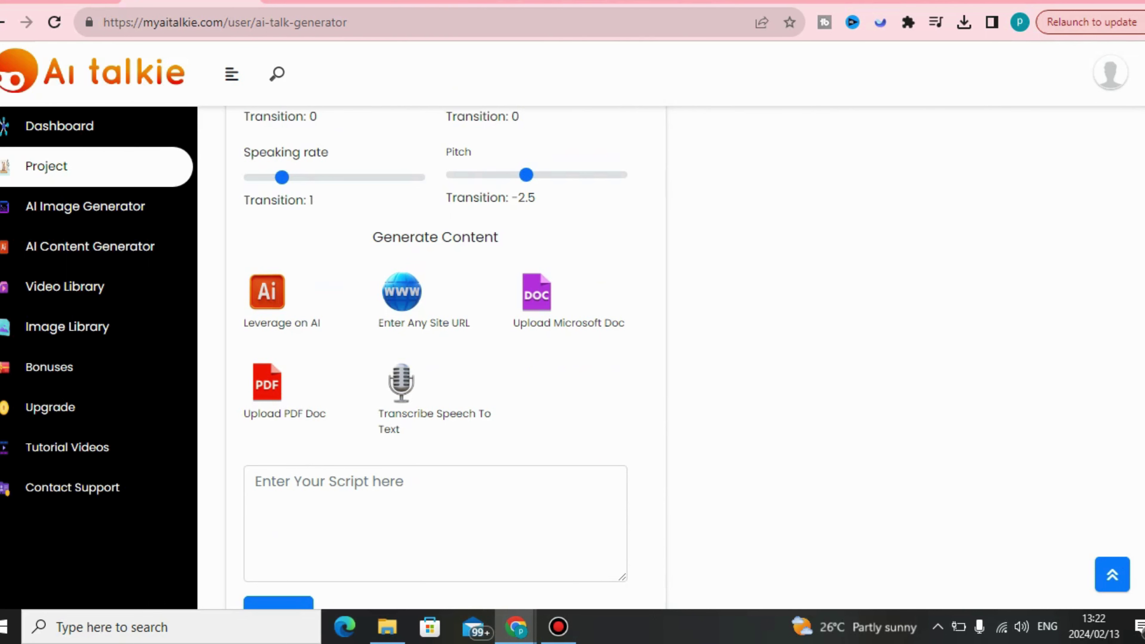
click(267, 292)
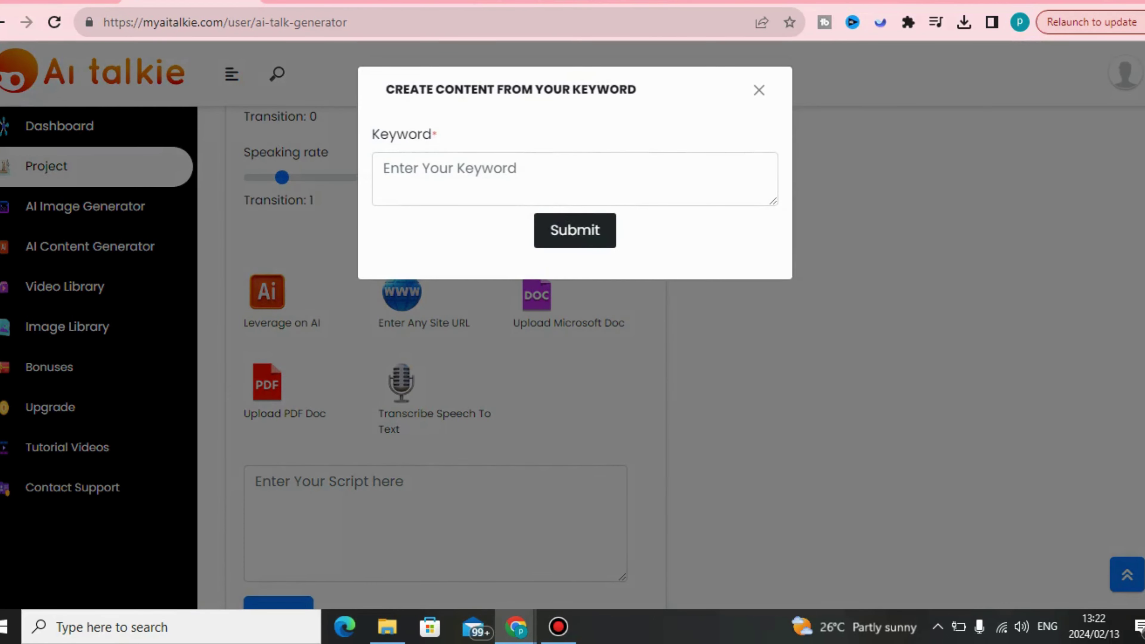
click(496, 176)
text(wr)
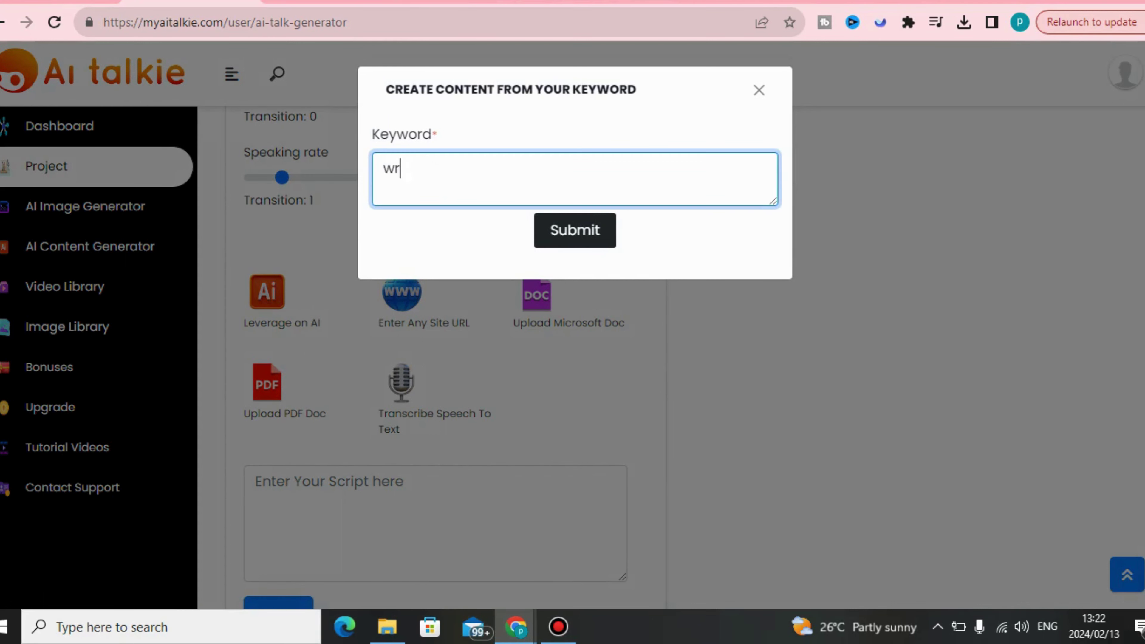
key(BackSpace)
key(BackSpace)
text(why united state)
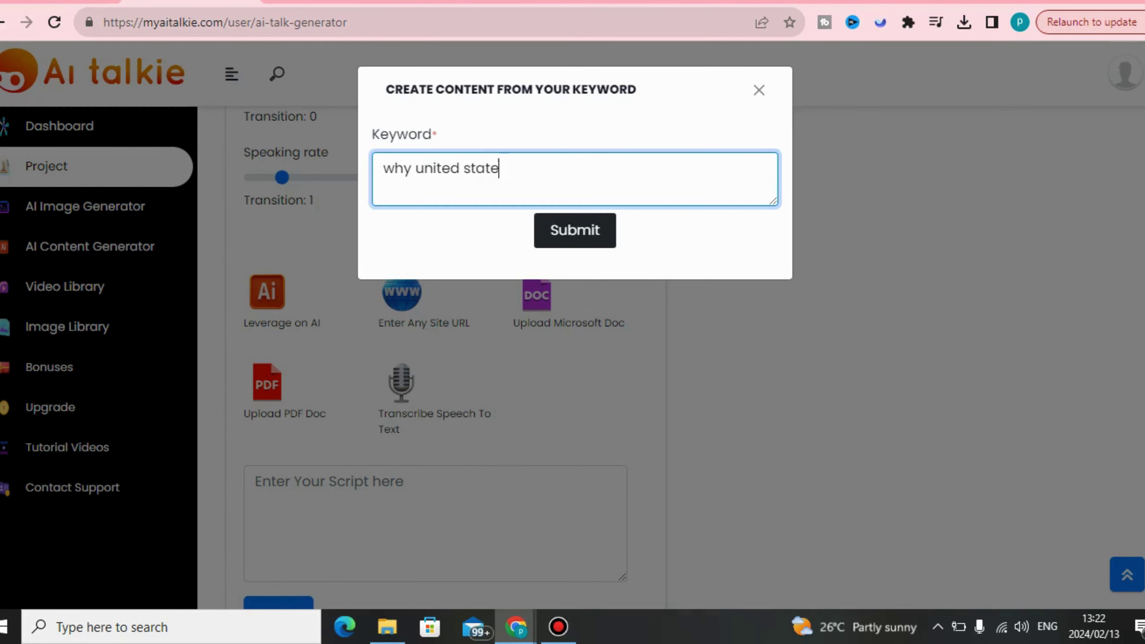
text(s has the mo)
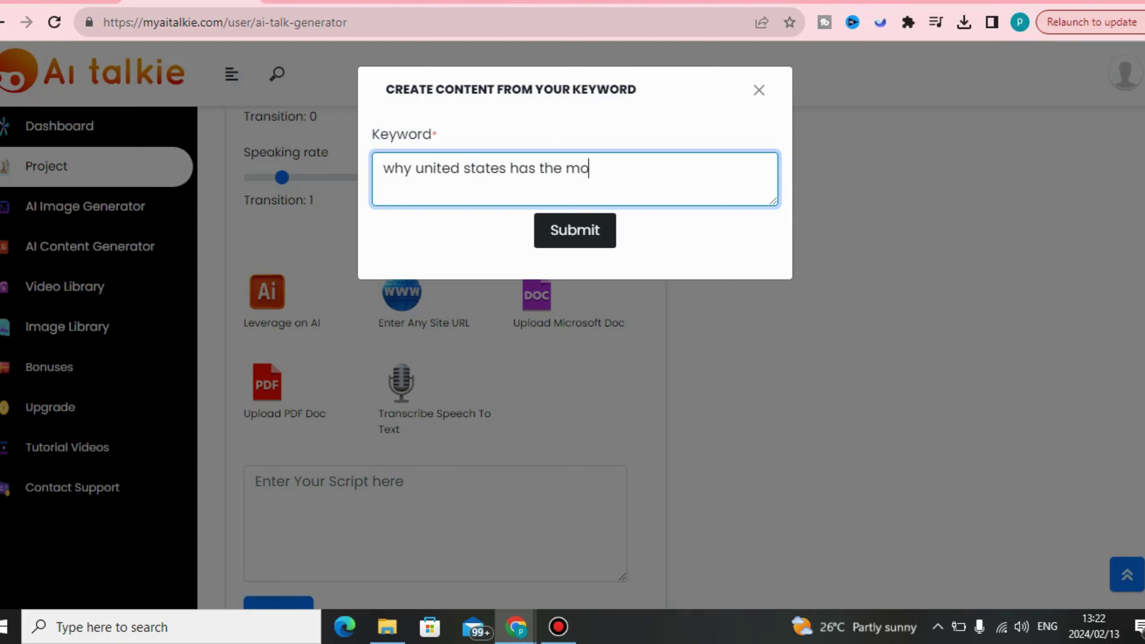
text(st powerf)
text(u;l)
text(l arm)
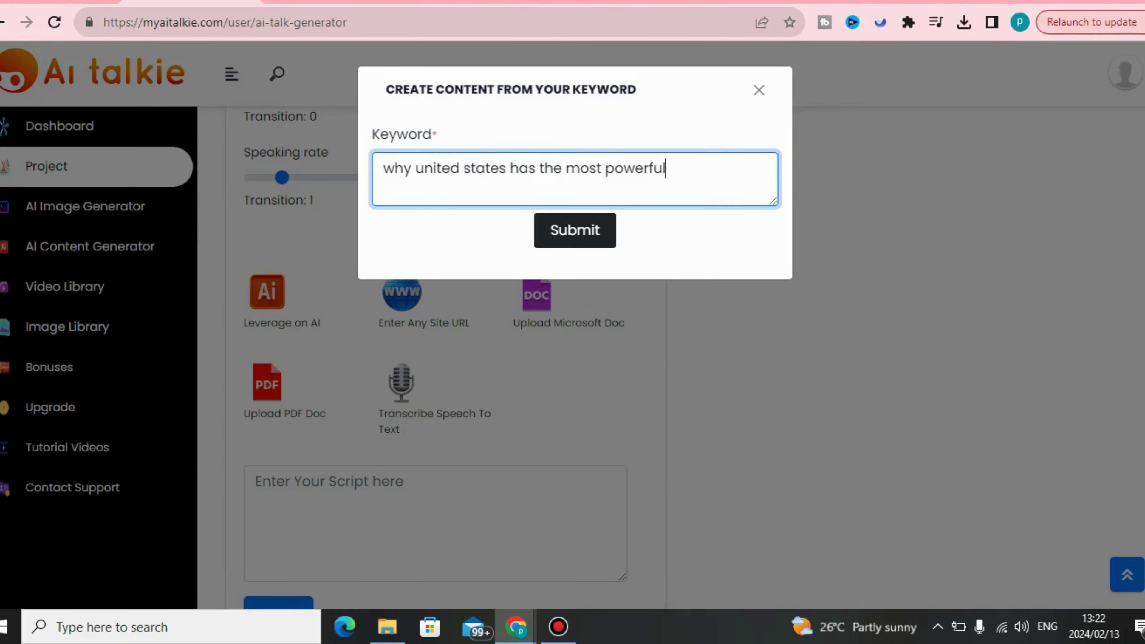
text(y)
click(575, 231)
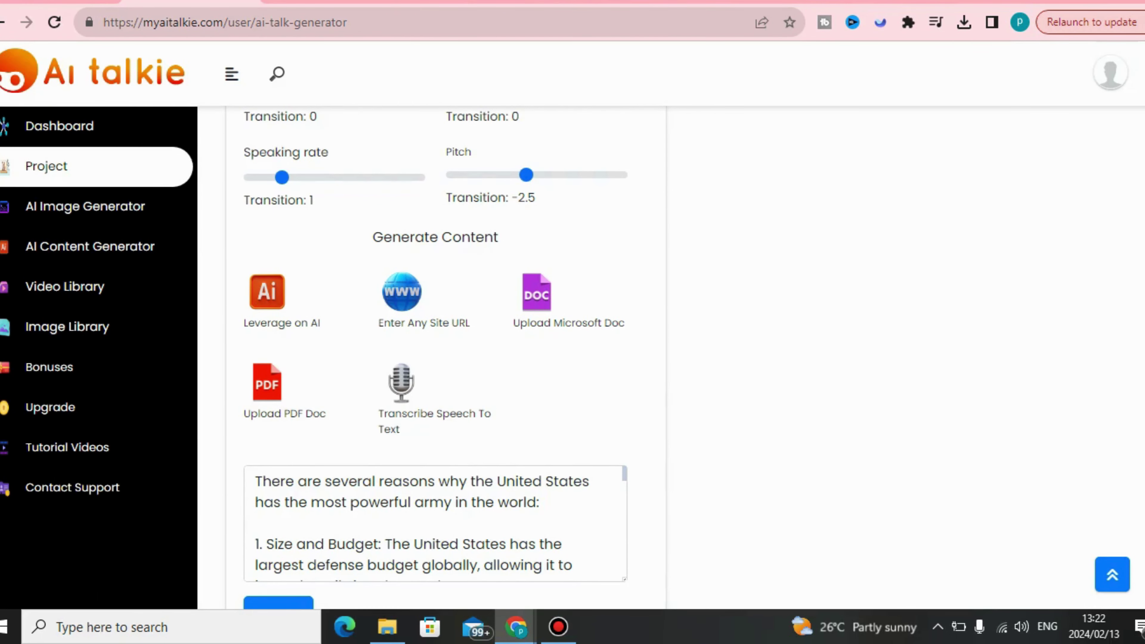
scroll(435, 358, down, 1)
click(558, 627)
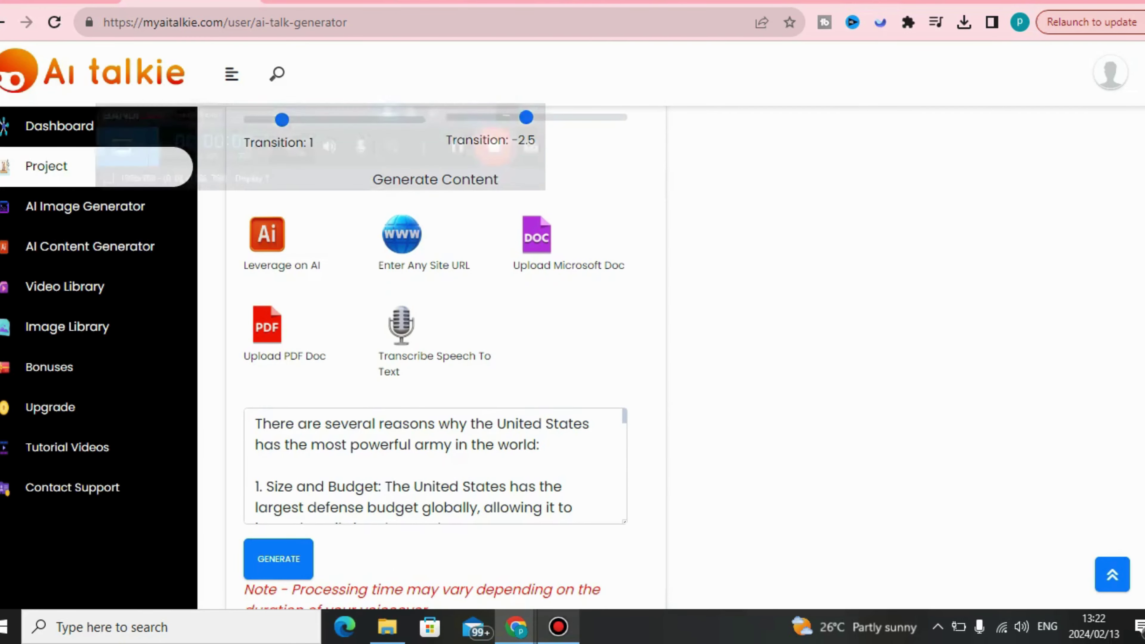
click(479, 1)
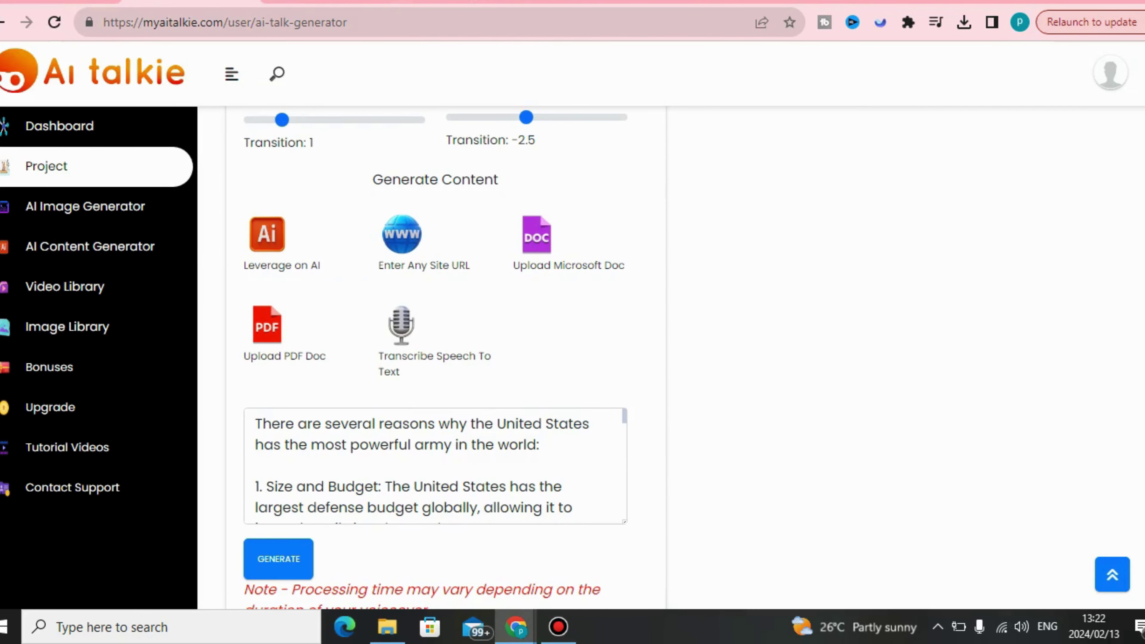
Delete the script from "1. Size and Budget" to its end, keeping only the introductory sentence.
click(435, 467)
scroll(435, 467, down, 1)
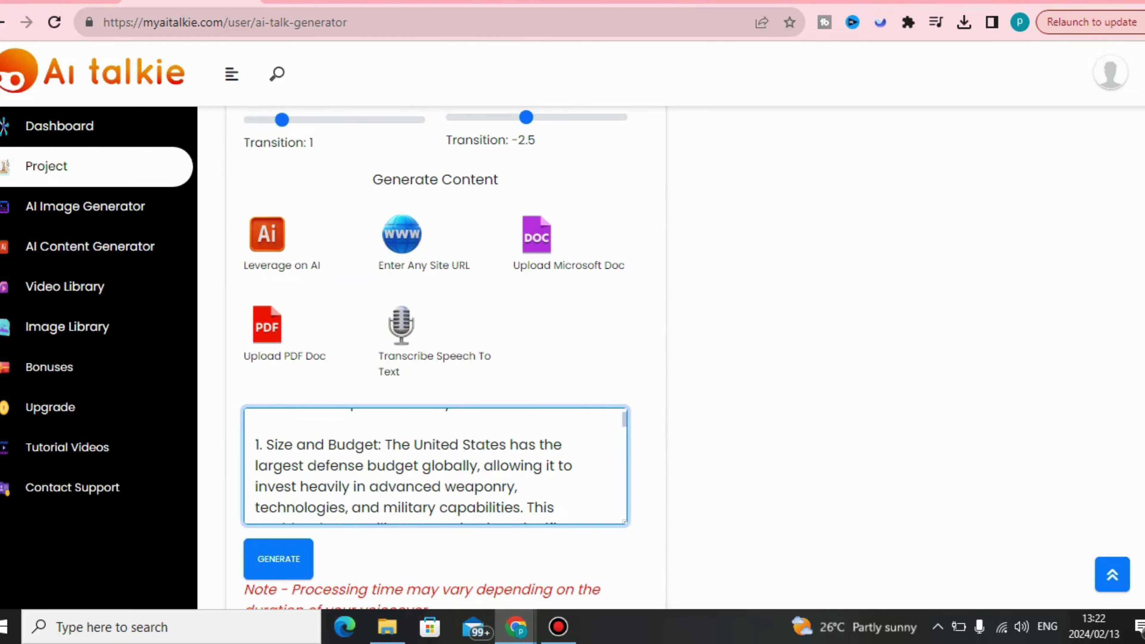
drag(256, 444, 559, 545)
key(BackSpace)
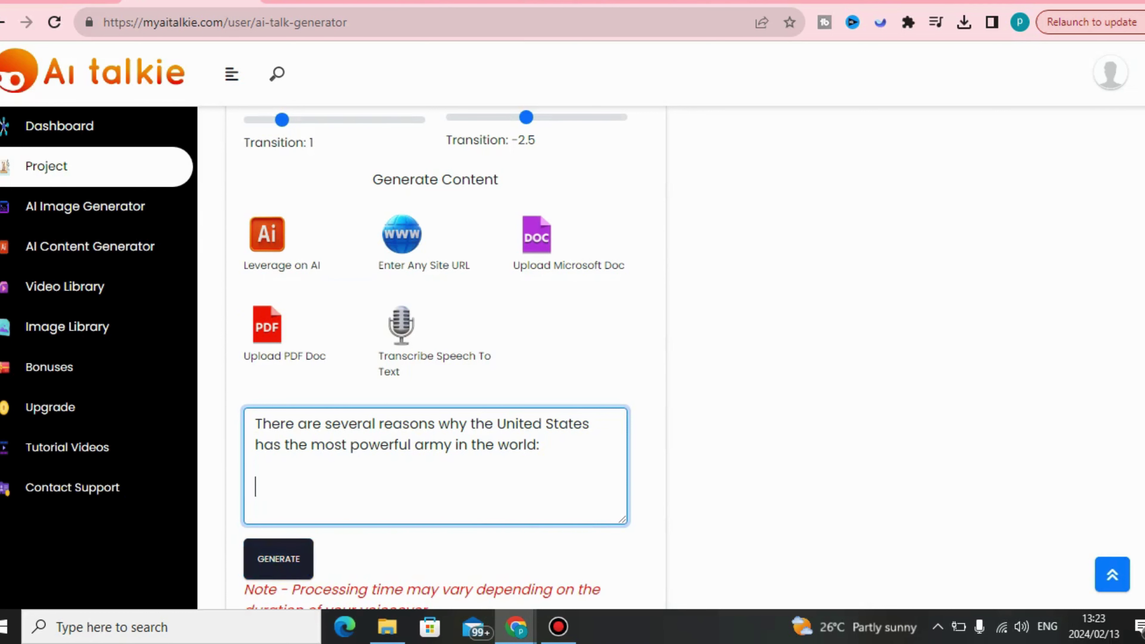
Generate the talking animation from the shortened script.
click(278, 559)
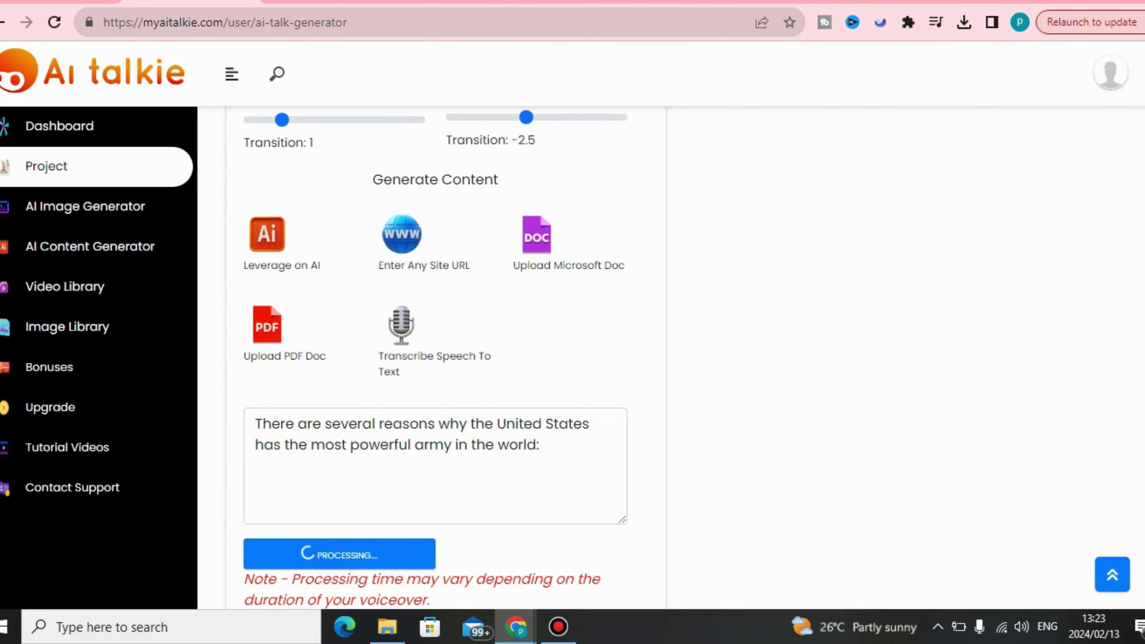
scroll(436, 356, down, 1)
scroll(436, 356, up, 2)
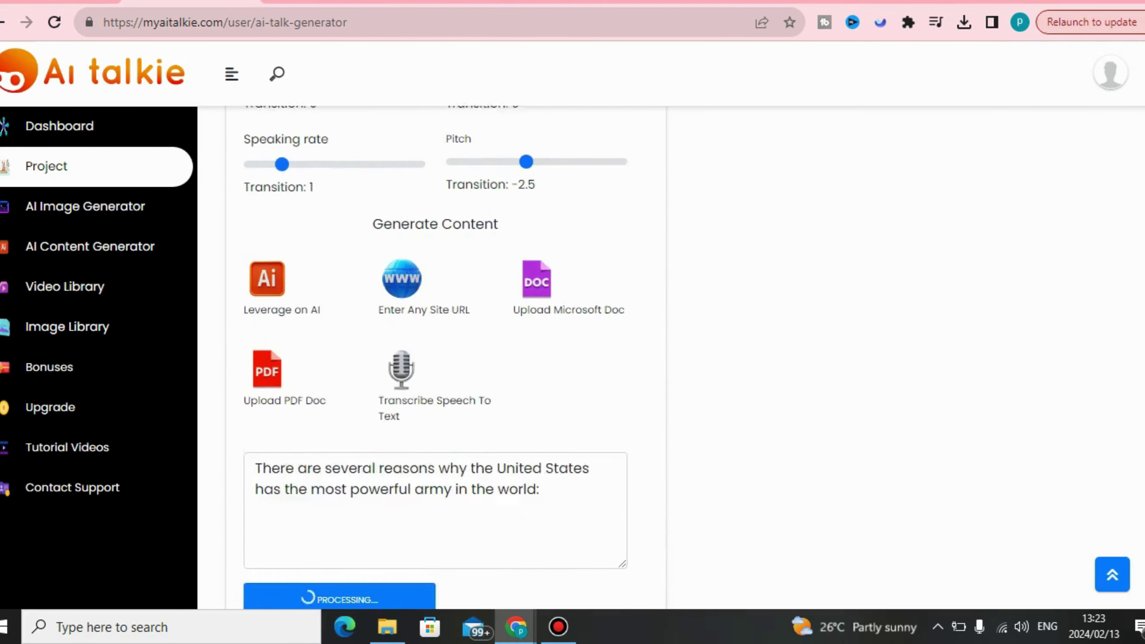
scroll(435, 356, down, 2)
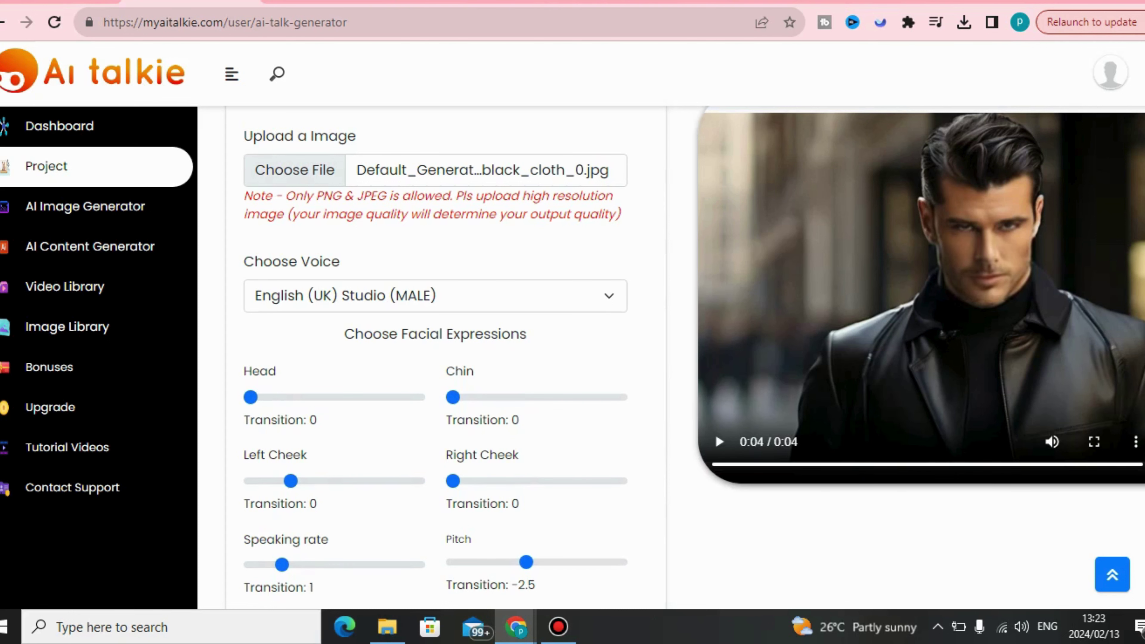
Play the generated animation of the man in black, check the video's extra options and return to the project details.
click(717, 436)
click(1135, 442)
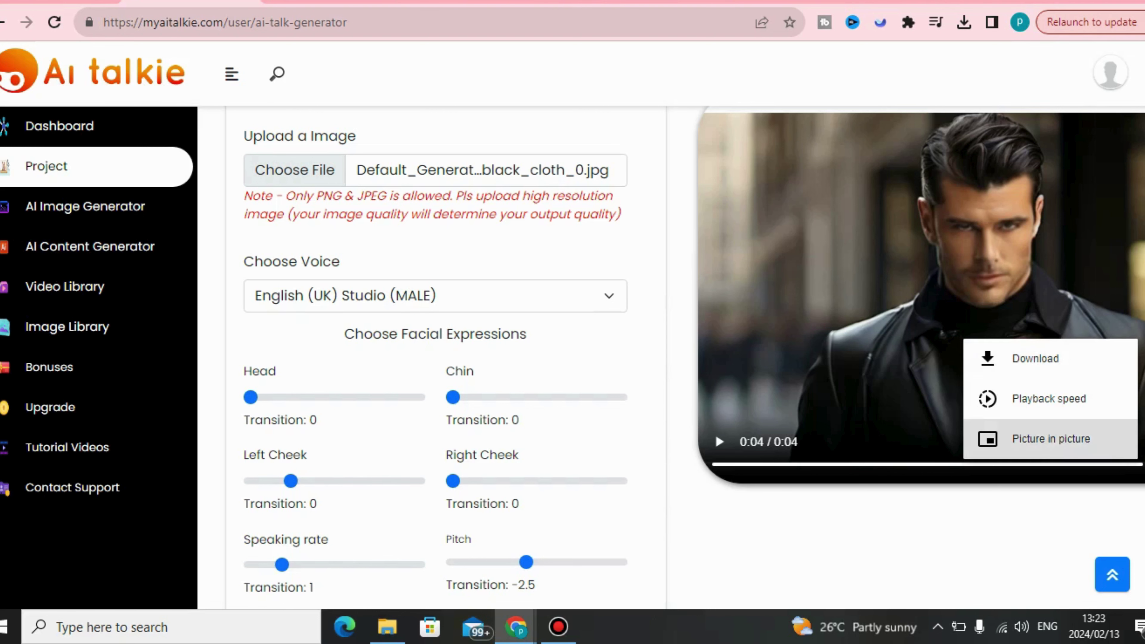
click(1051, 519)
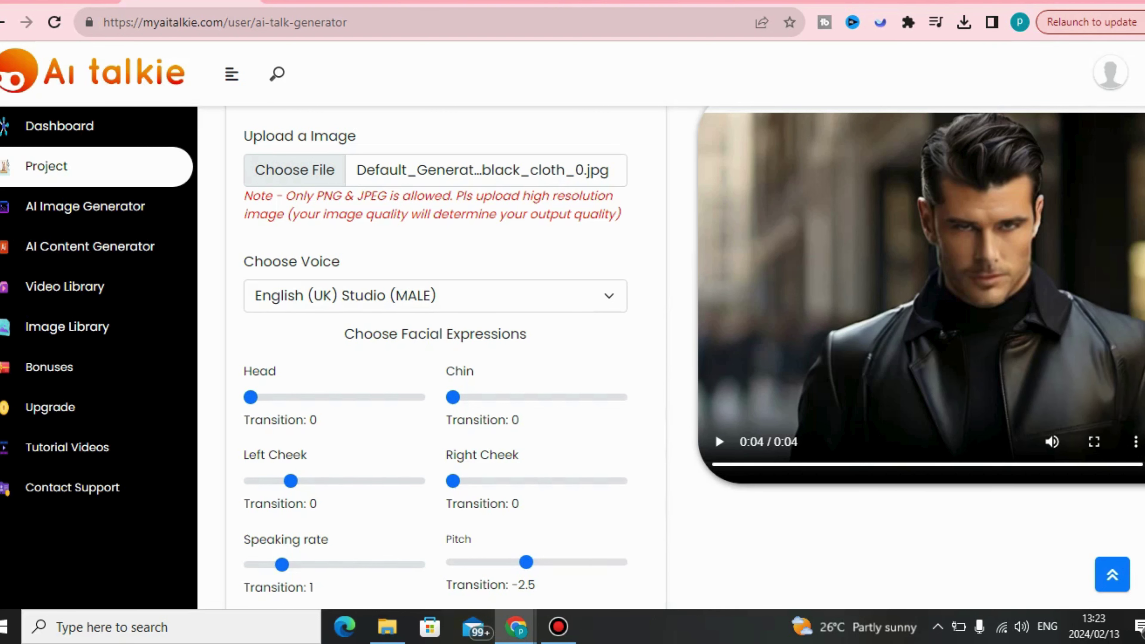
scroll(716, 434, up, 6)
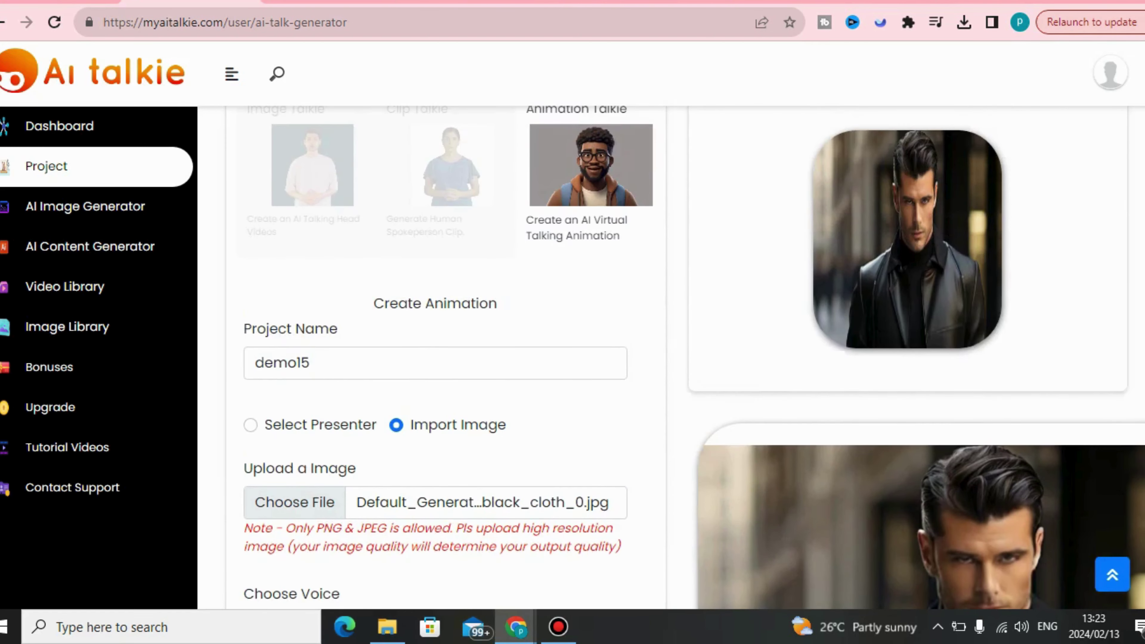